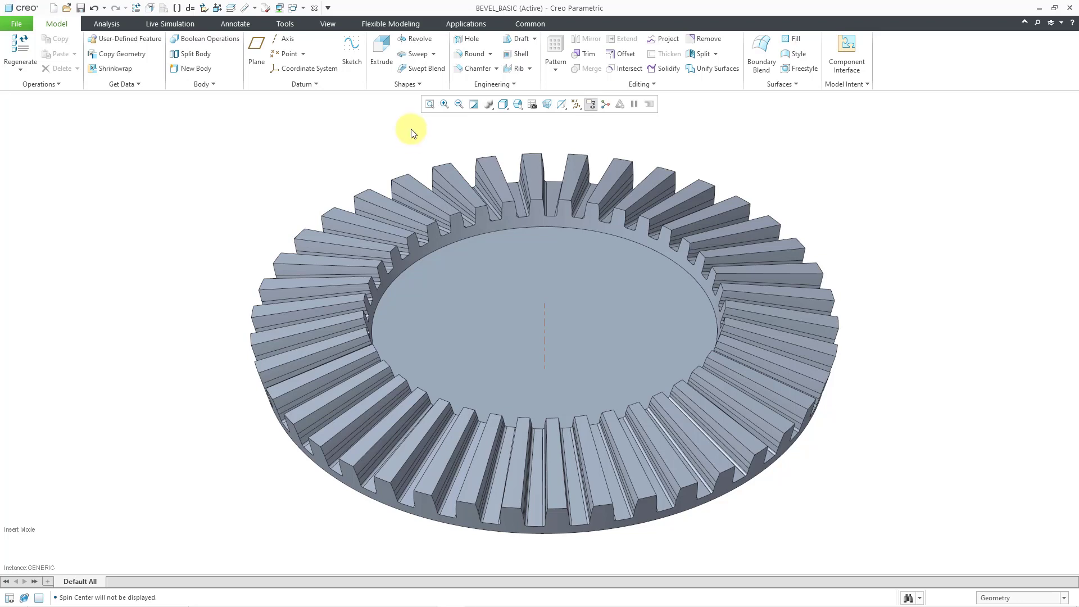
Step: Place a hole on axis A_1 at the gear's top face, 0.25 diameter and 0.125 deep
{"action": "left_click", "coordinate": [471, 41]}
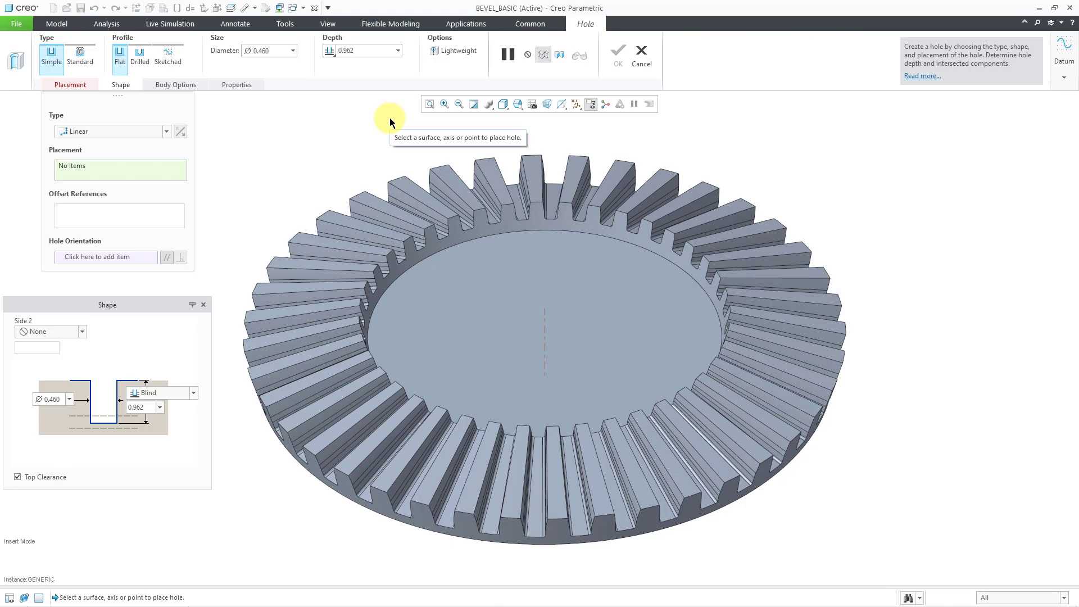
{"action": "left_click", "coordinate": [548, 324]}
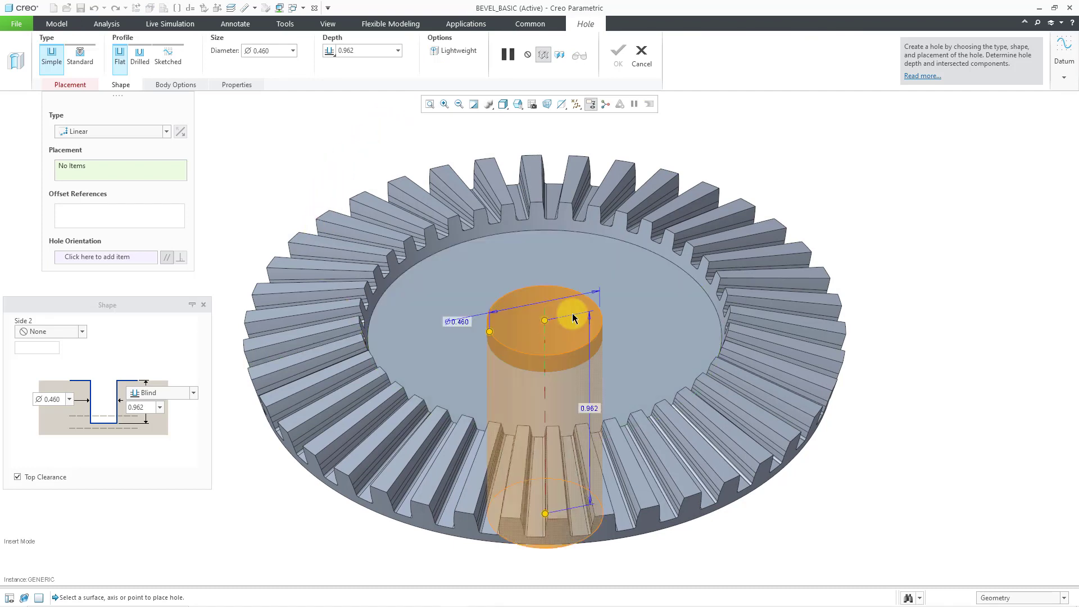
{"action": "left_click", "coordinate": [623, 298]}
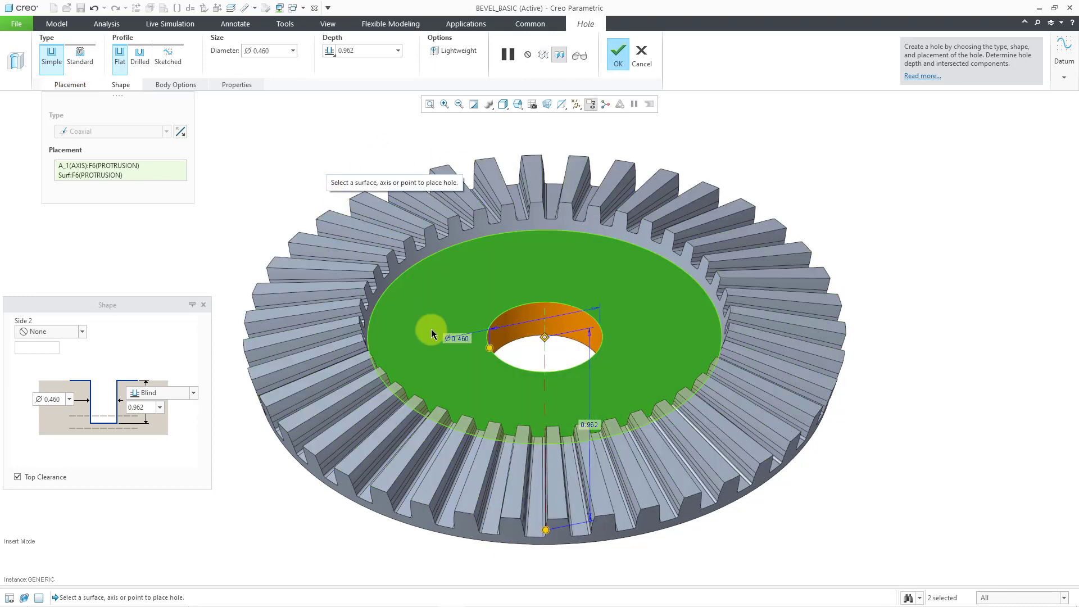
{"action": "double_click", "coordinate": [464, 337]}
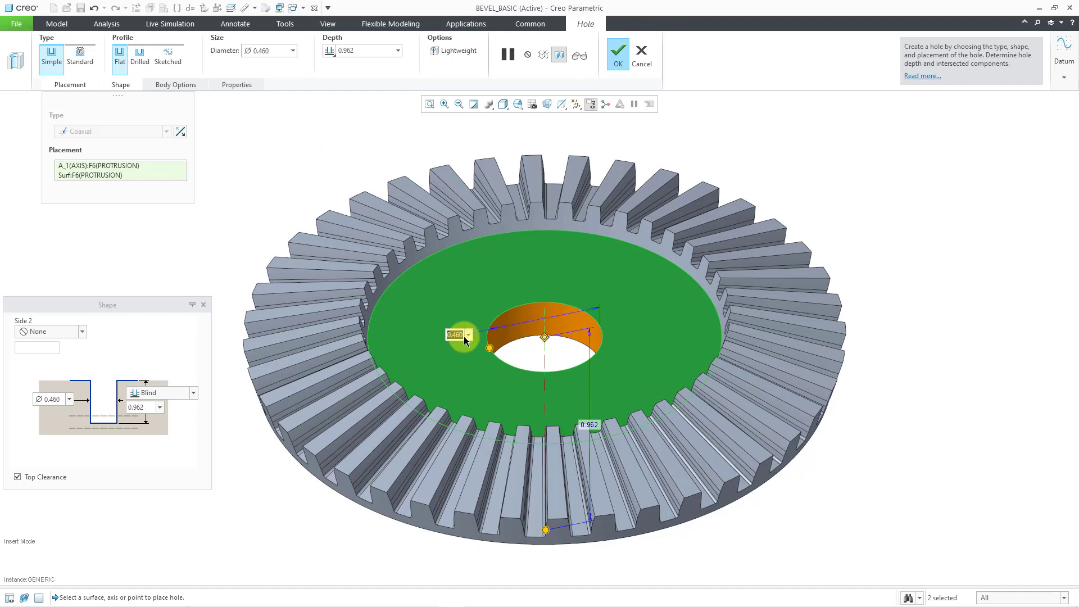
{"action": "type", "text": "0.25"}
{"action": "key", "text": "Return"}
{"action": "double_click", "coordinate": [589, 425]}
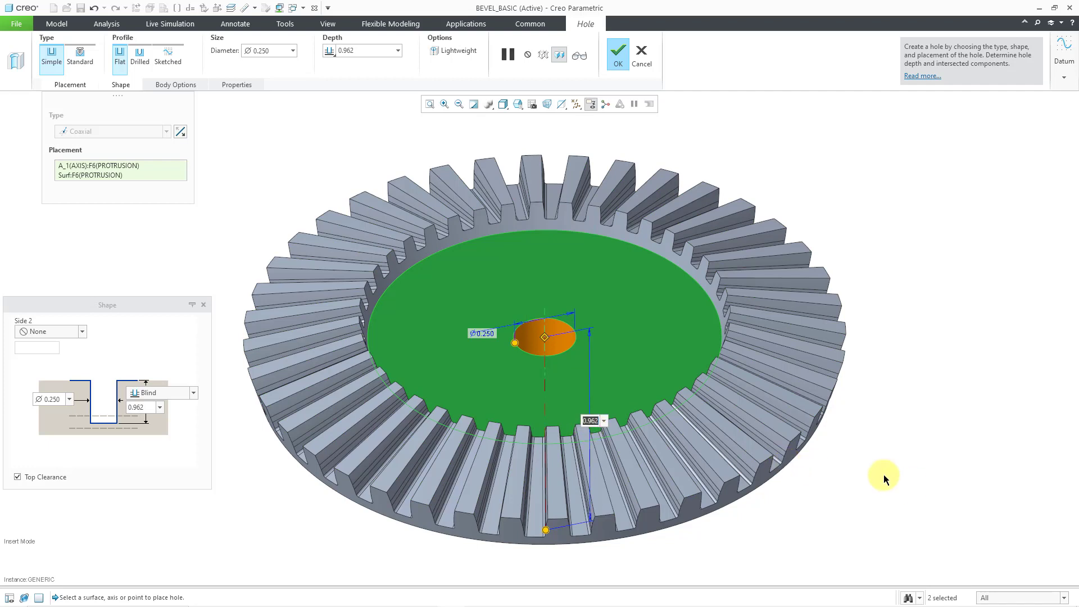
{"action": "type", "text": "0.125"}
{"action": "key", "text": "Return"}
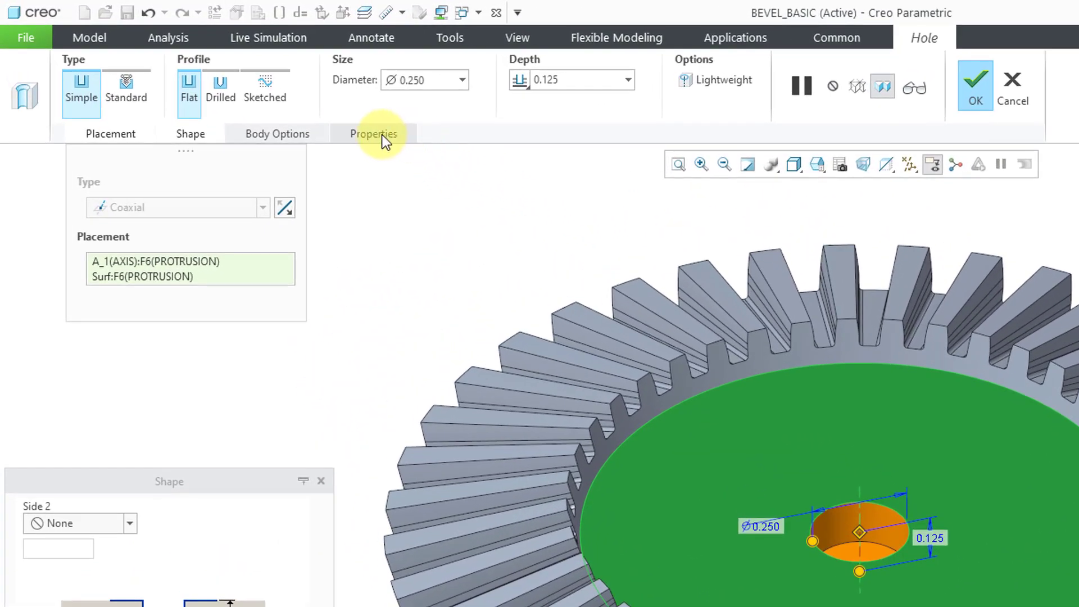
Step: Change the centre hole to a Standard 1-64 UNC tapped hole, review its note, and finish it
{"action": "left_click", "coordinate": [380, 135]}
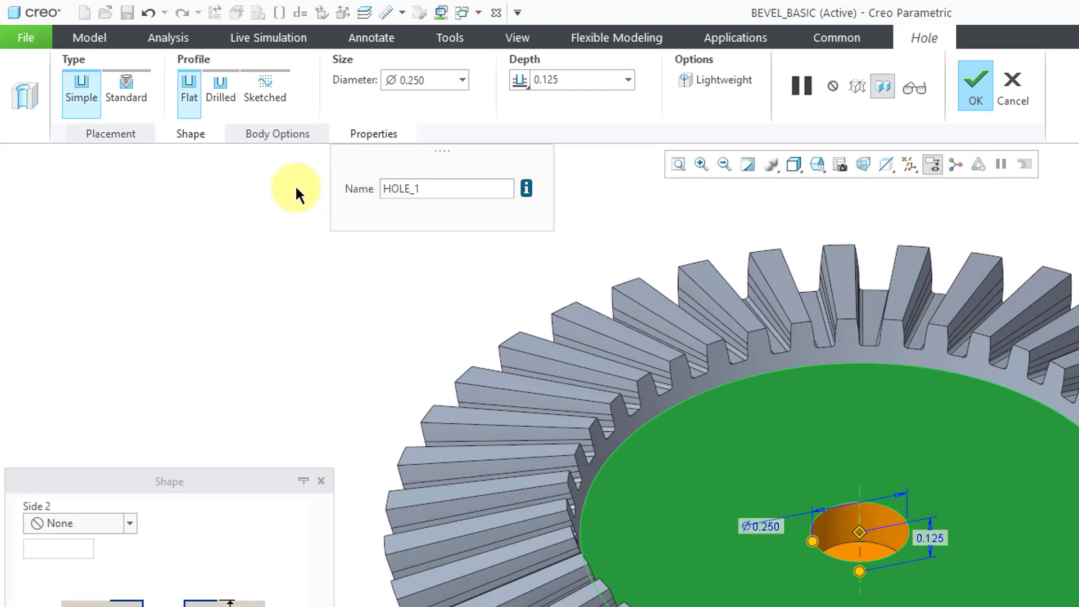
{"action": "left_click", "coordinate": [126, 101]}
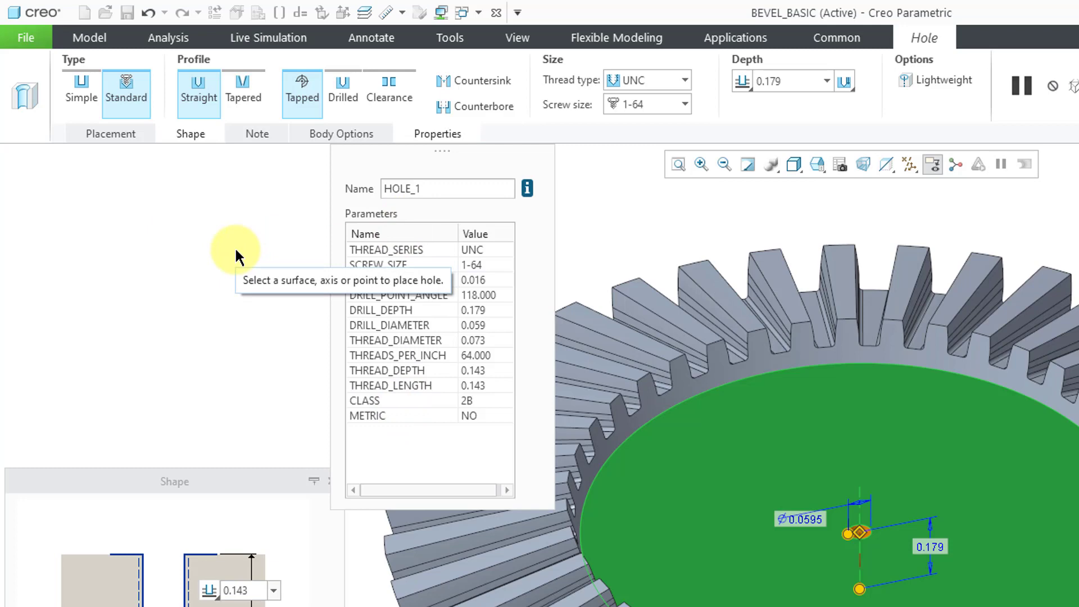
{"action": "left_click", "coordinate": [258, 135]}
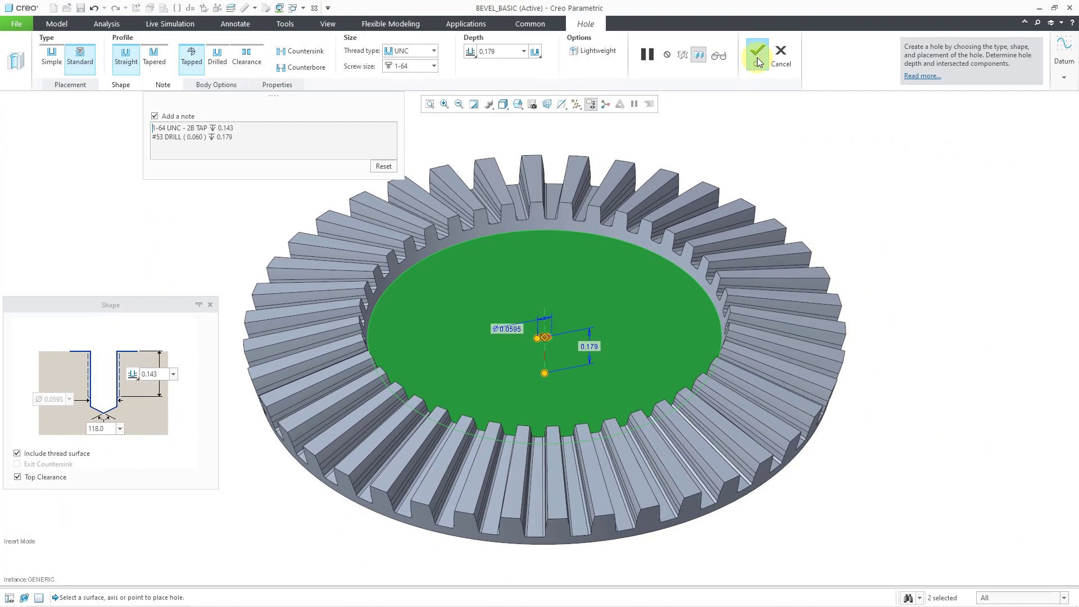
{"action": "left_click", "coordinate": [757, 56]}
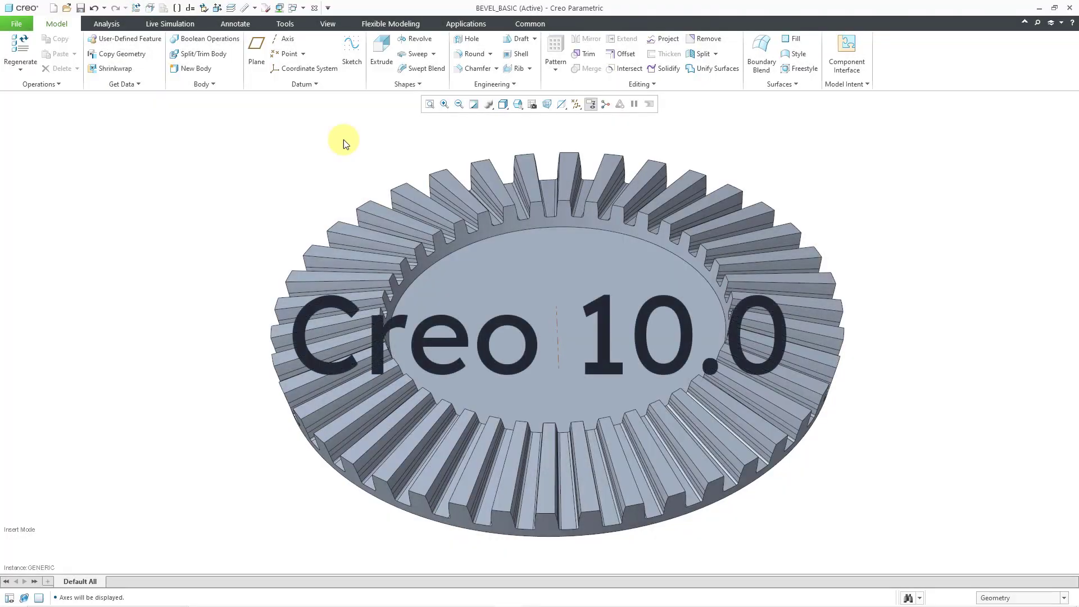
Step: Place a new hole on axis A_1 at the top face with .25 diameter and .125 depth
{"action": "left_click", "coordinate": [468, 38]}
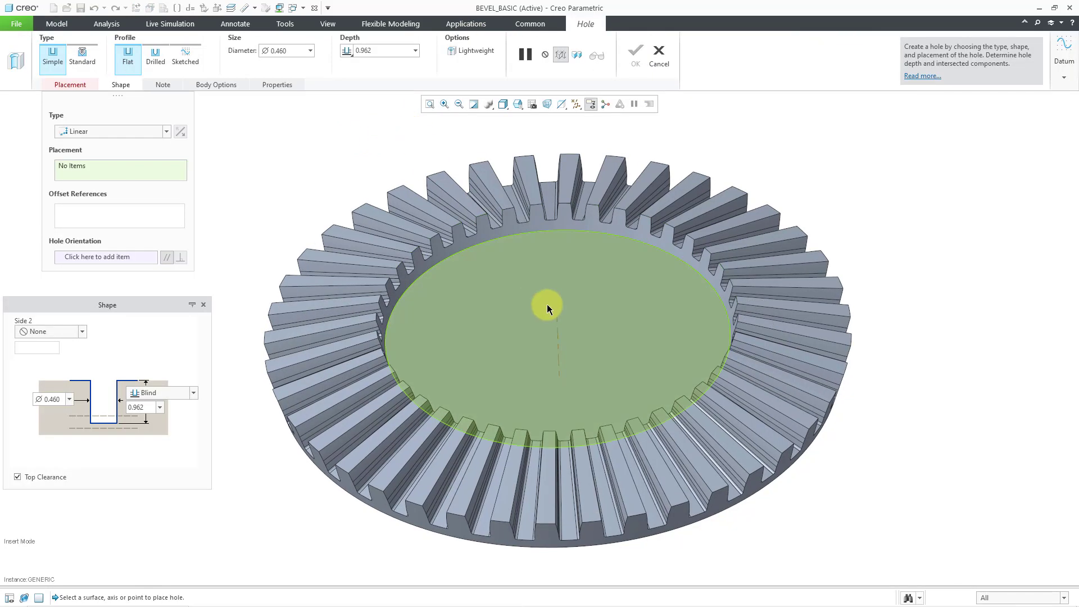
{"action": "left_click", "coordinate": [557, 325]}
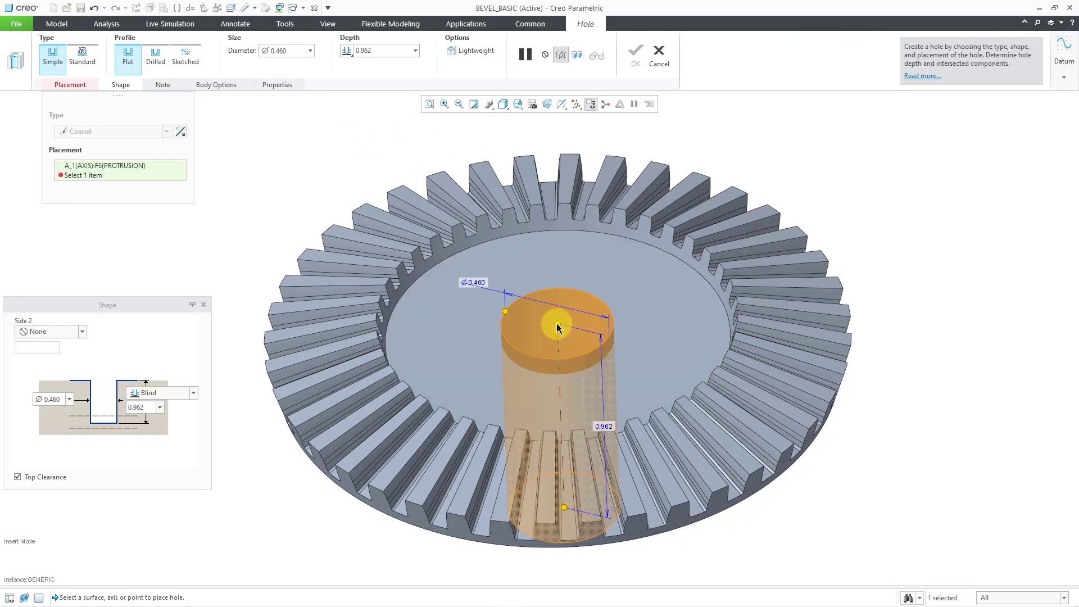
{"action": "left_click", "coordinate": [630, 295], "text": "ctrl"}
{"action": "double_click", "coordinate": [482, 299]}
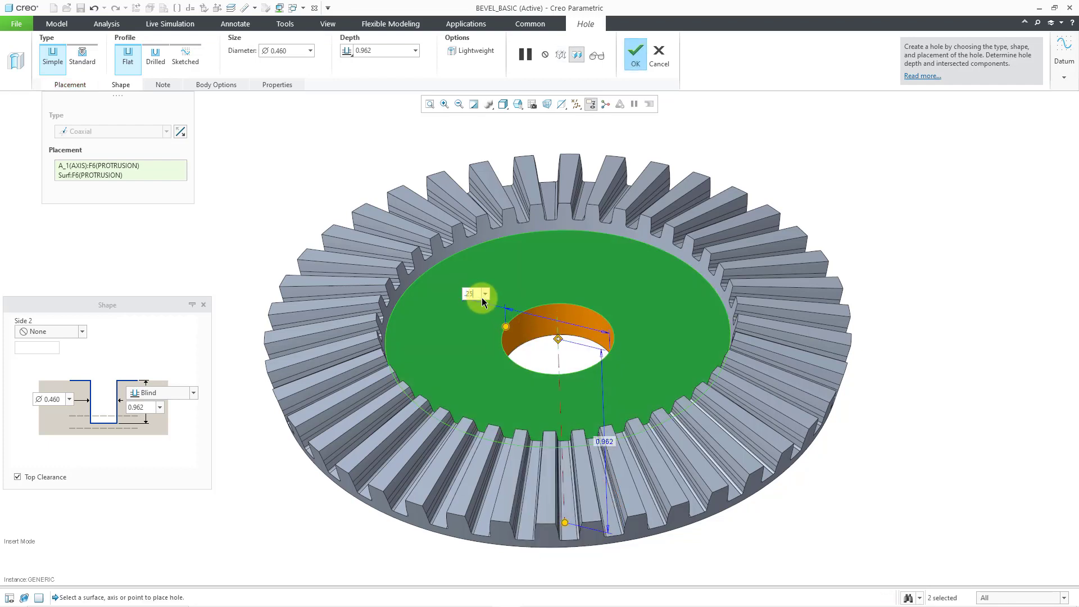
{"action": "key", "text": "Return"}
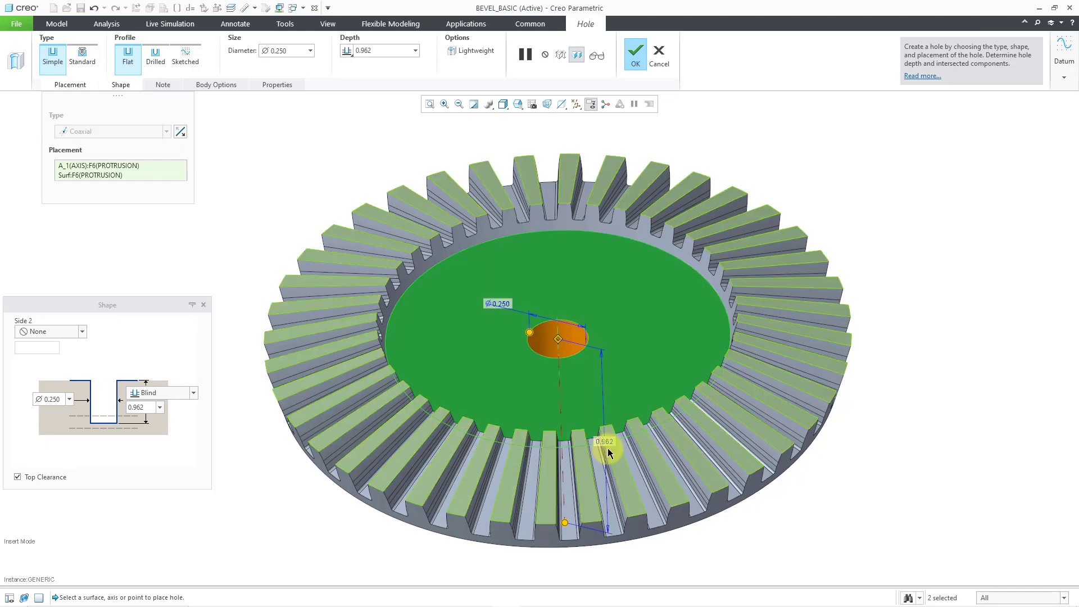
{"action": "double_click", "coordinate": [607, 444]}
{"action": "type", "text": ".125"}
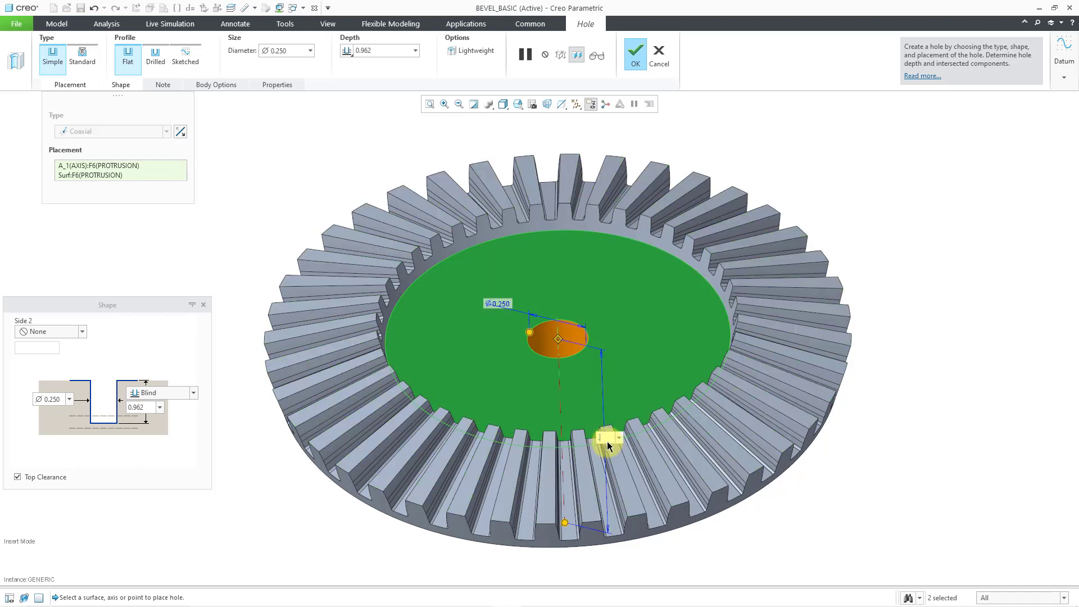
{"action": "key", "text": "Return"}
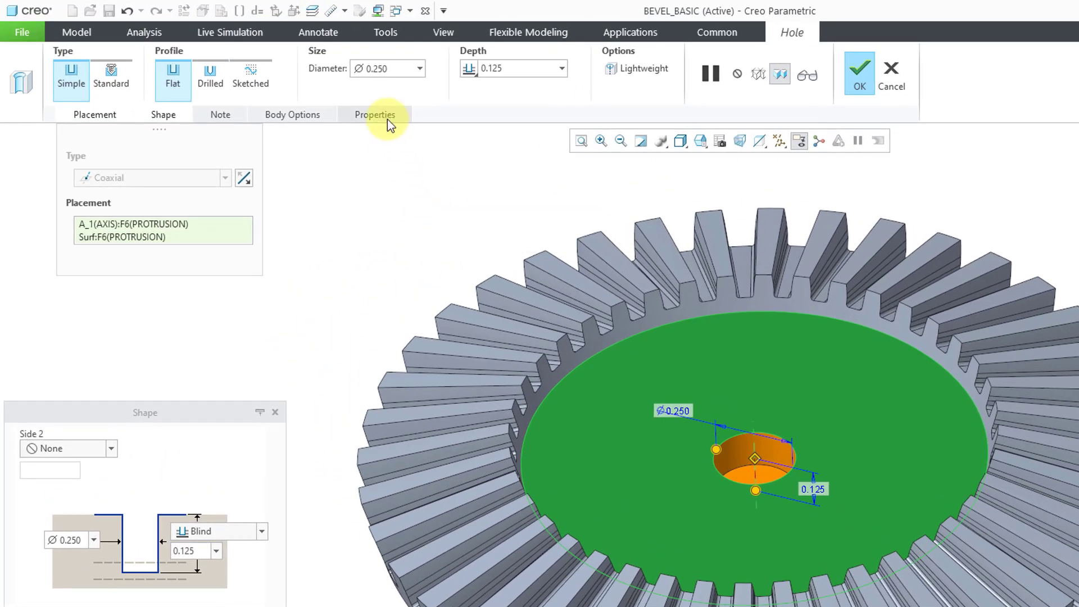
Step: Enable Add a note for the DRILL 0.250 note and check the HOLE_TYPE, DRILL_DEPTH, DRILL_DIAMETER parameters
{"action": "left_click", "coordinate": [388, 120]}
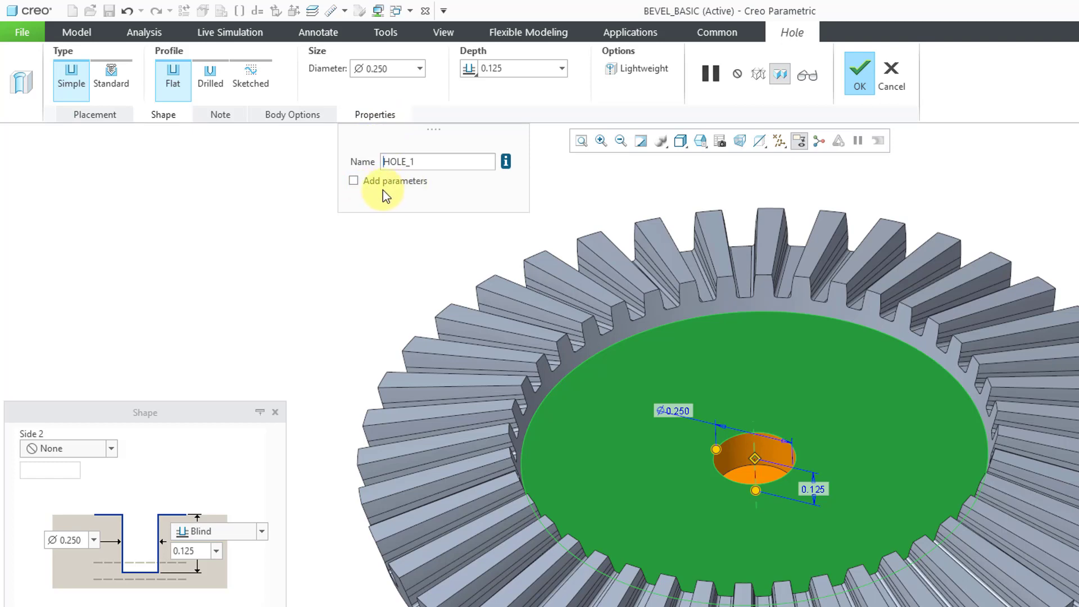
{"action": "left_click", "coordinate": [220, 118]}
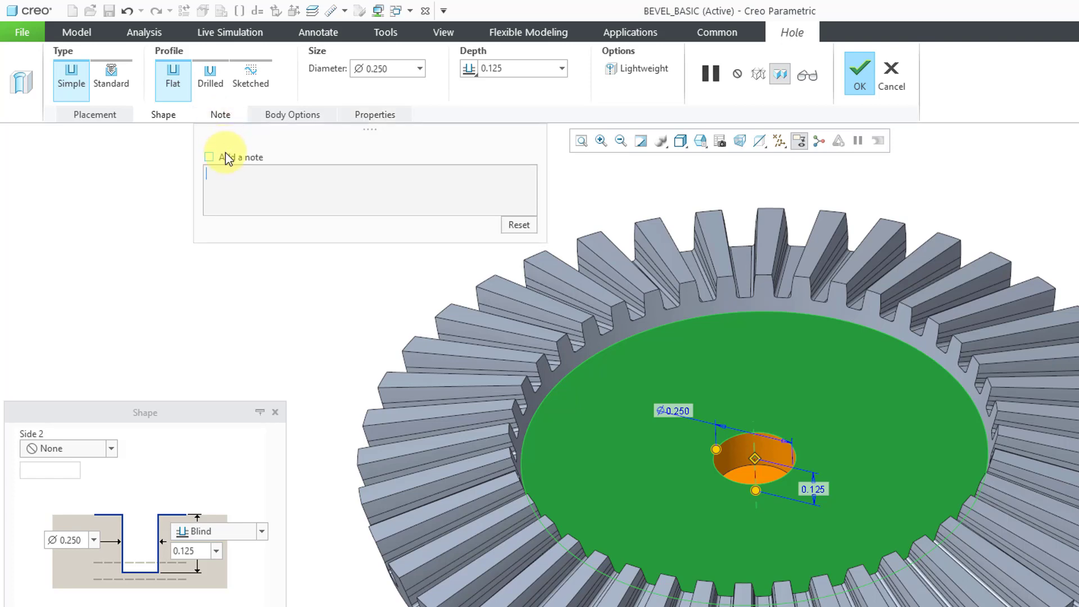
{"action": "left_click", "coordinate": [209, 157]}
{"action": "left_click", "coordinate": [361, 112]}
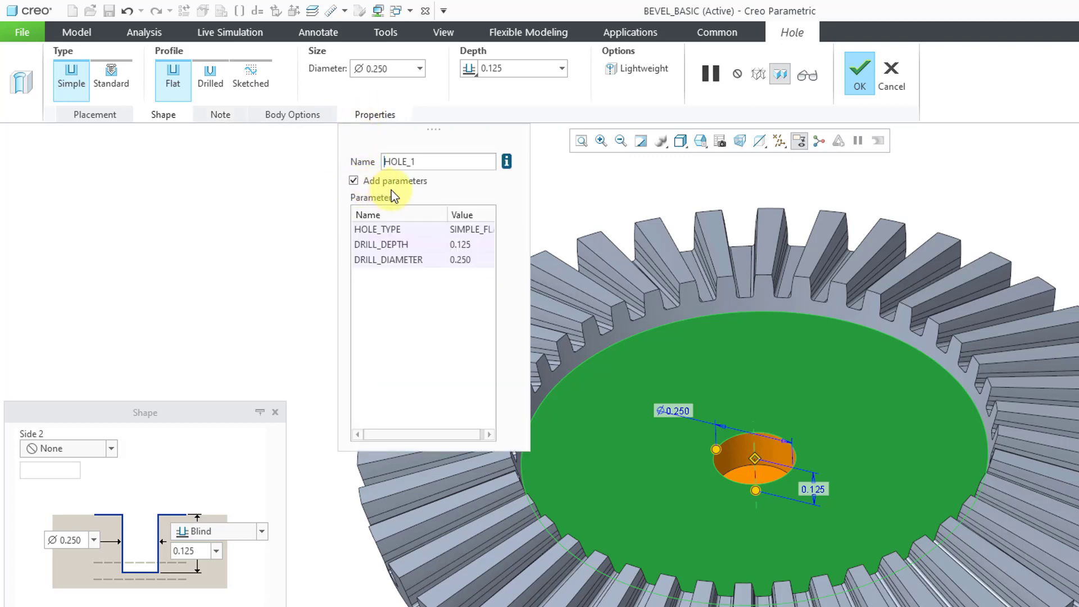
Step: Turn off Add parameters (dropping the note), then turn the parameters back on with the note left off
{"action": "left_click", "coordinate": [354, 180]}
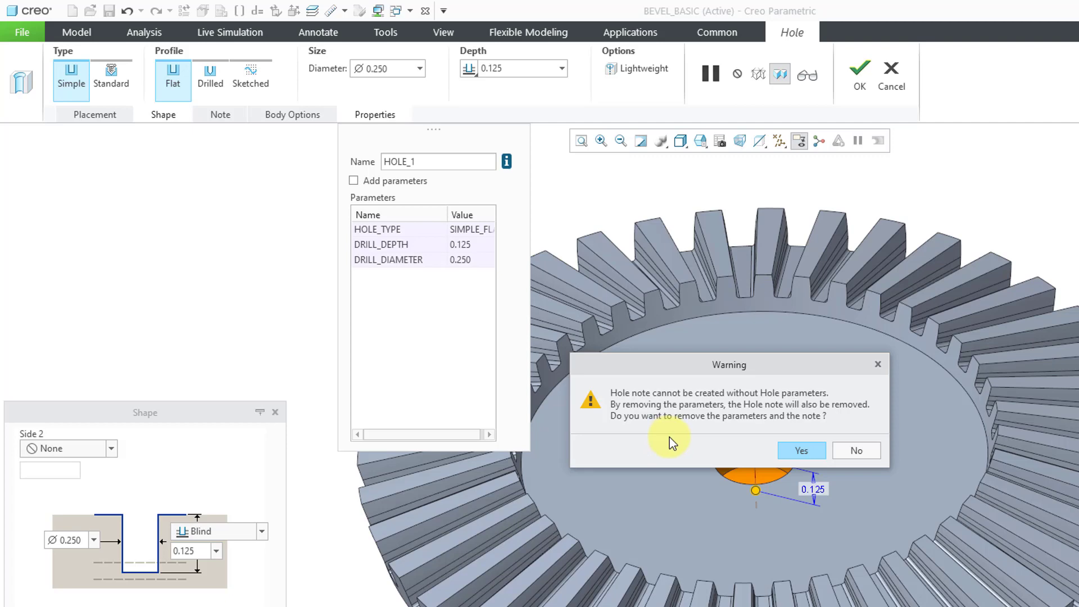
{"action": "left_click", "coordinate": [809, 453]}
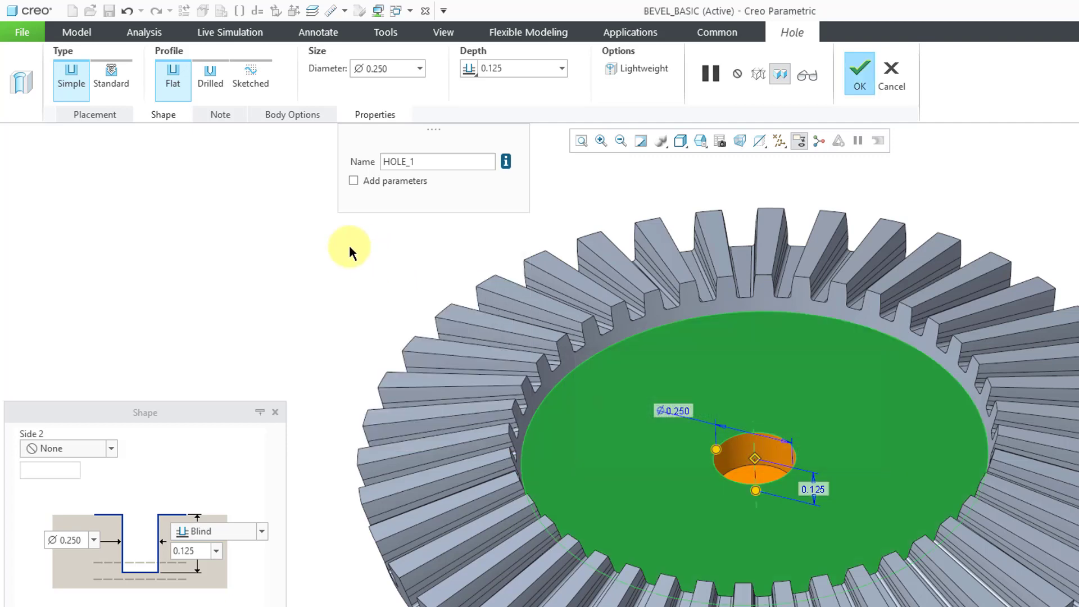
{"action": "left_click", "coordinate": [218, 116]}
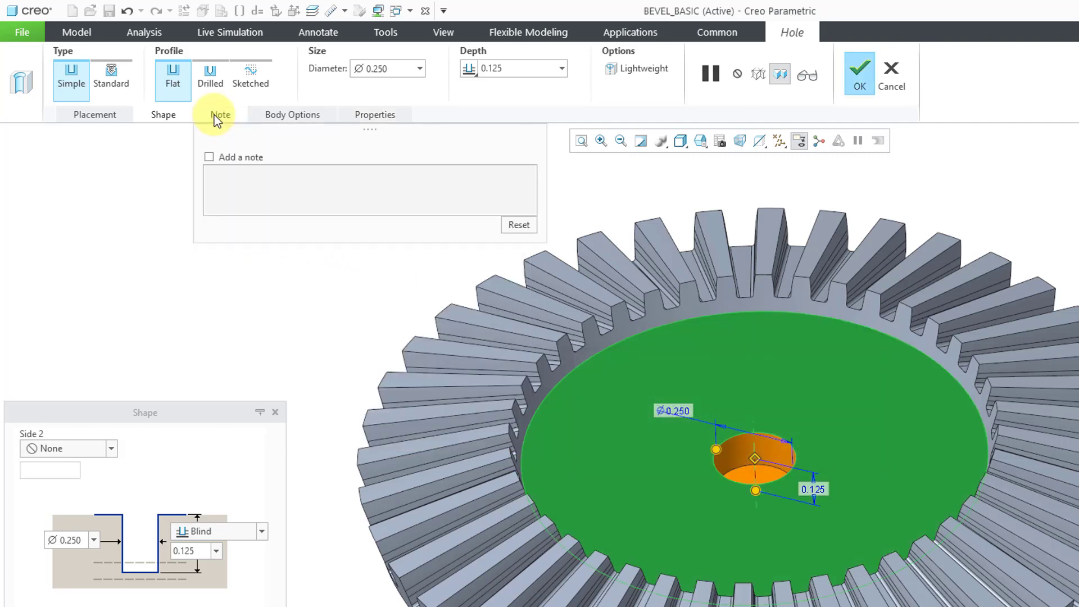
{"action": "left_click", "coordinate": [356, 116]}
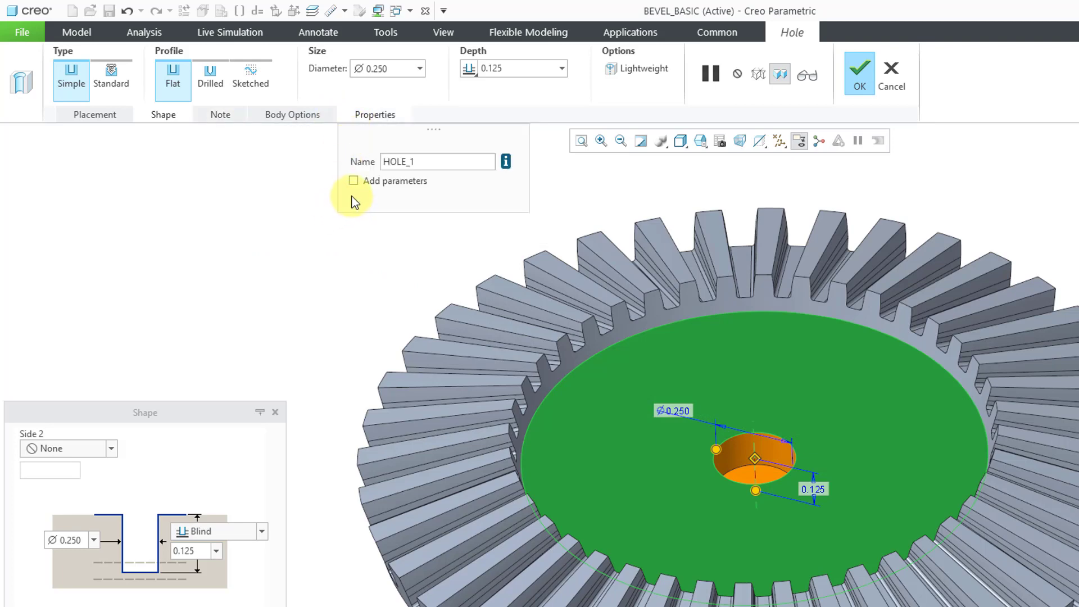
{"action": "left_click", "coordinate": [353, 181]}
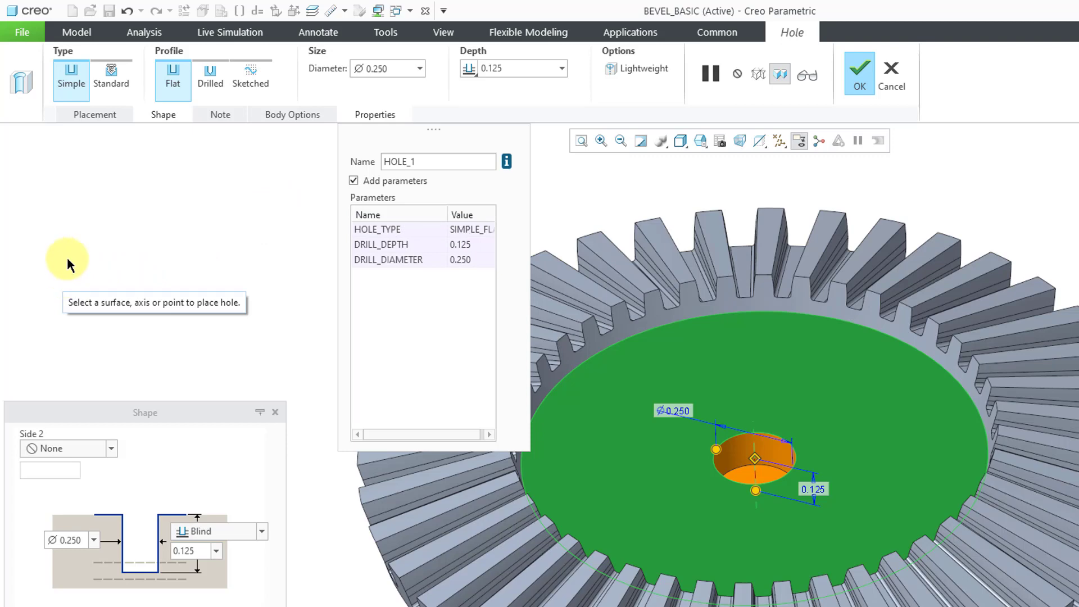
Step: Re-enable Add a note and complete the hole so its DRILL 0.250 ↧ 0.125 note displays
{"action": "left_click", "coordinate": [216, 115]}
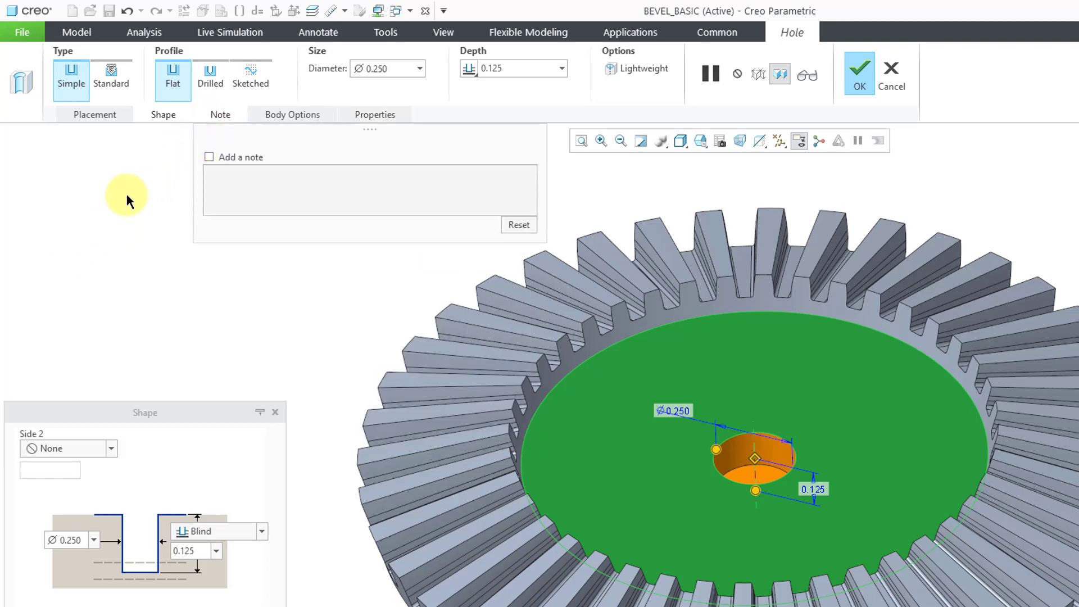
{"action": "left_click", "coordinate": [209, 157]}
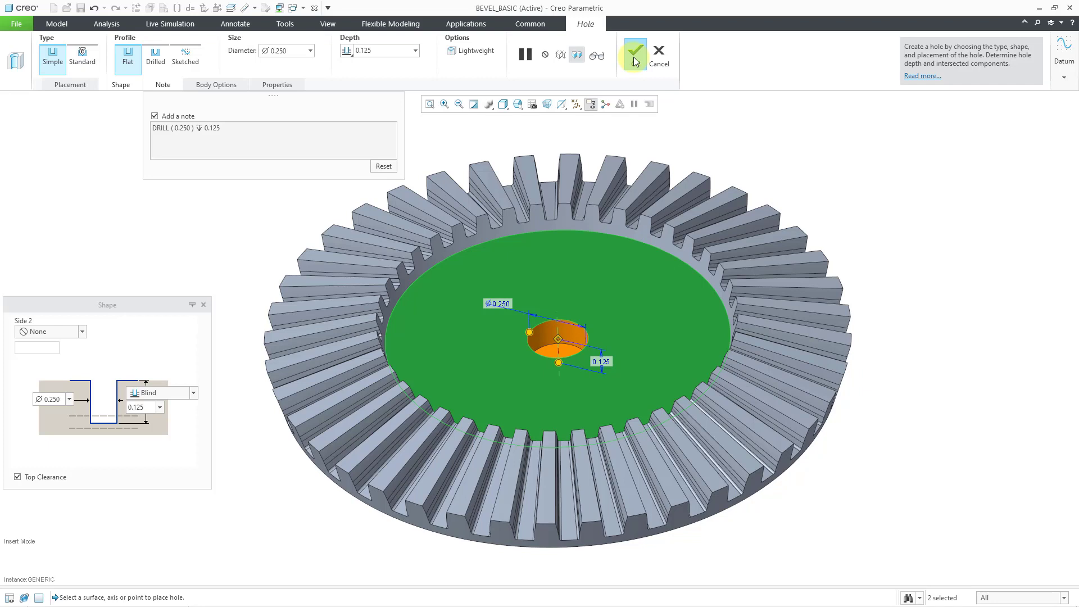
{"action": "left_click", "coordinate": [634, 56]}
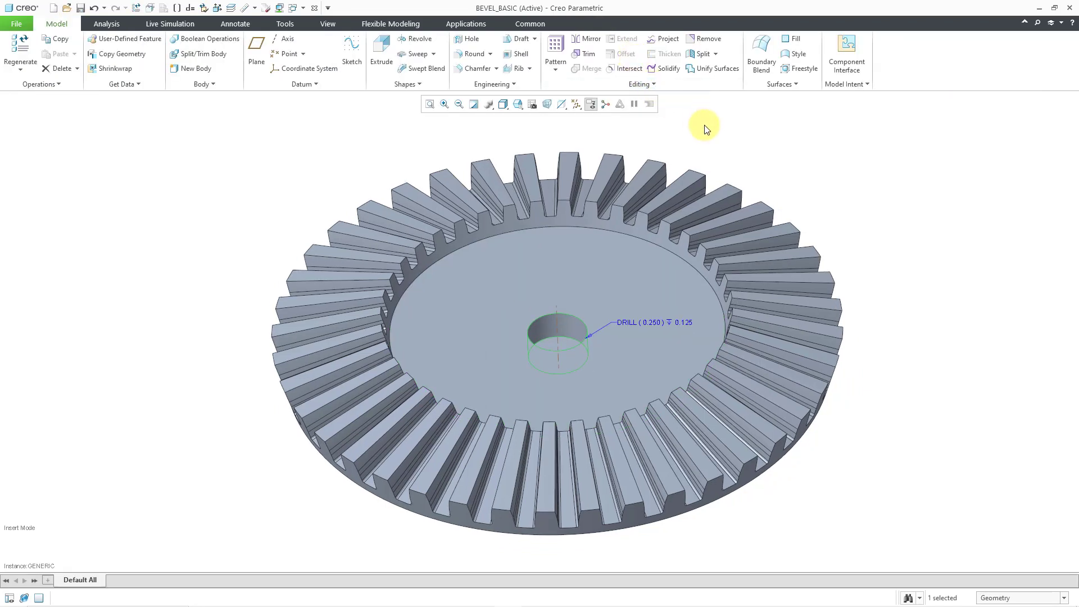
{"action": "left_click", "coordinate": [707, 129]}
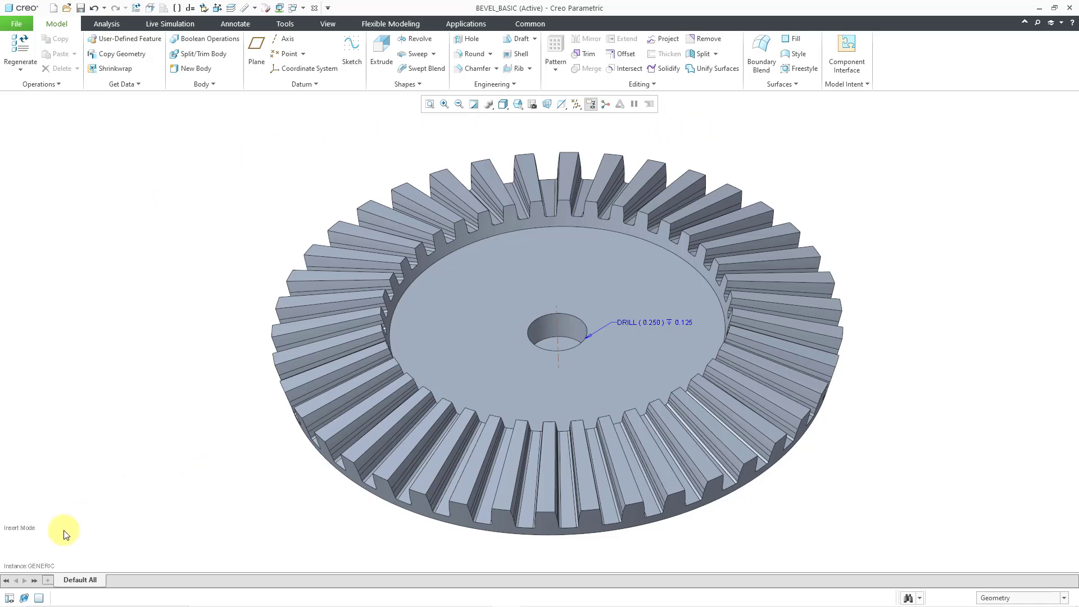
Step: Inspect Hole 1's Parameters from the model tree, widening the Name column, and cancel without changes
{"action": "left_click", "coordinate": [10, 598]}
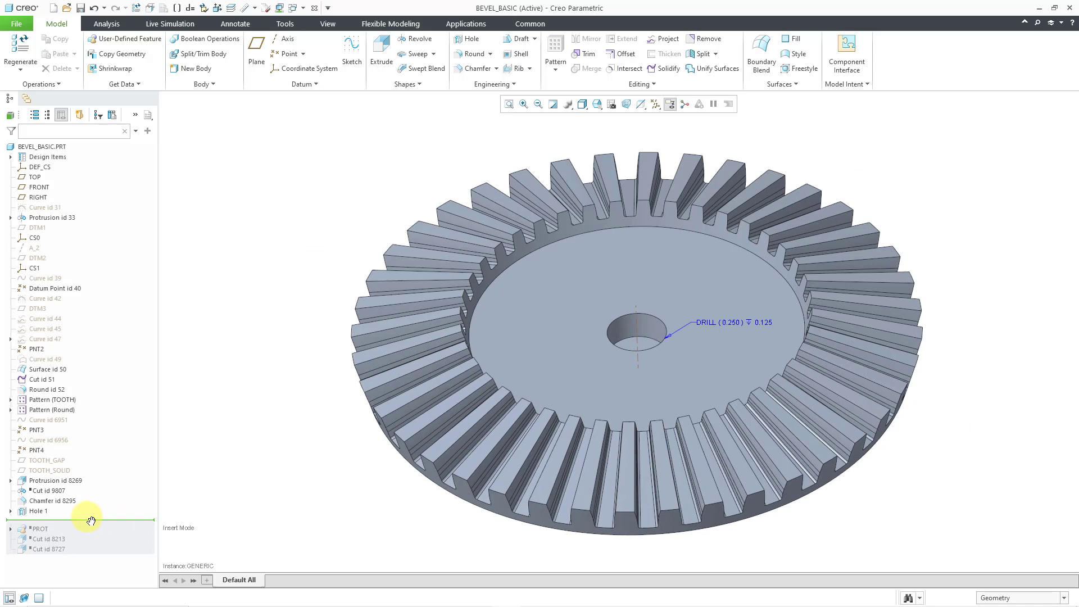
{"action": "right_click", "coordinate": [39, 511]}
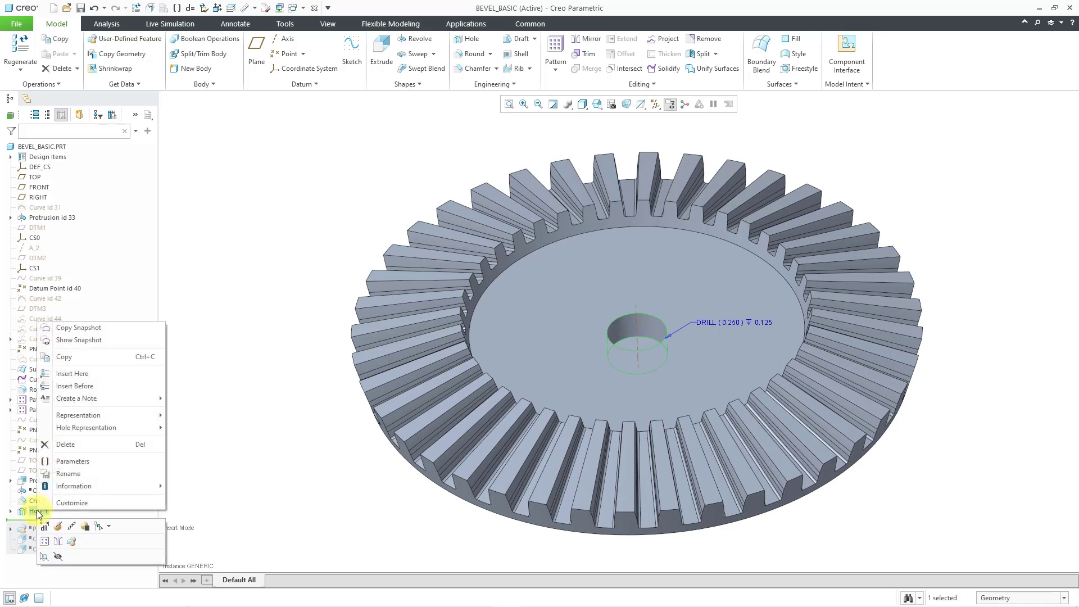
{"action": "left_click", "coordinate": [93, 463]}
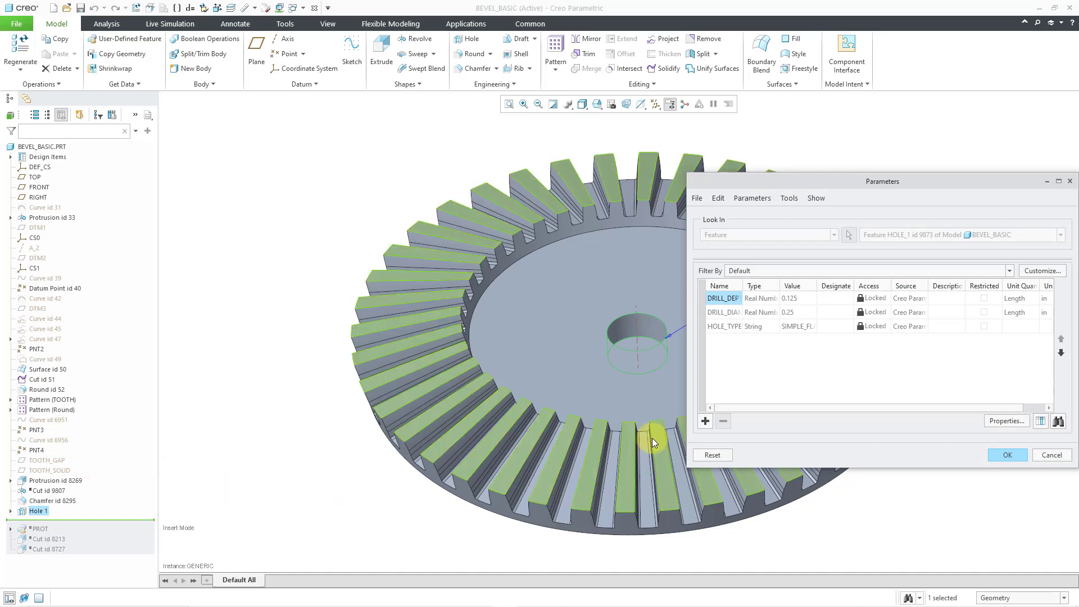
{"action": "left_click_drag", "start_coordinate": [743, 285], "coordinate": [799, 282]}
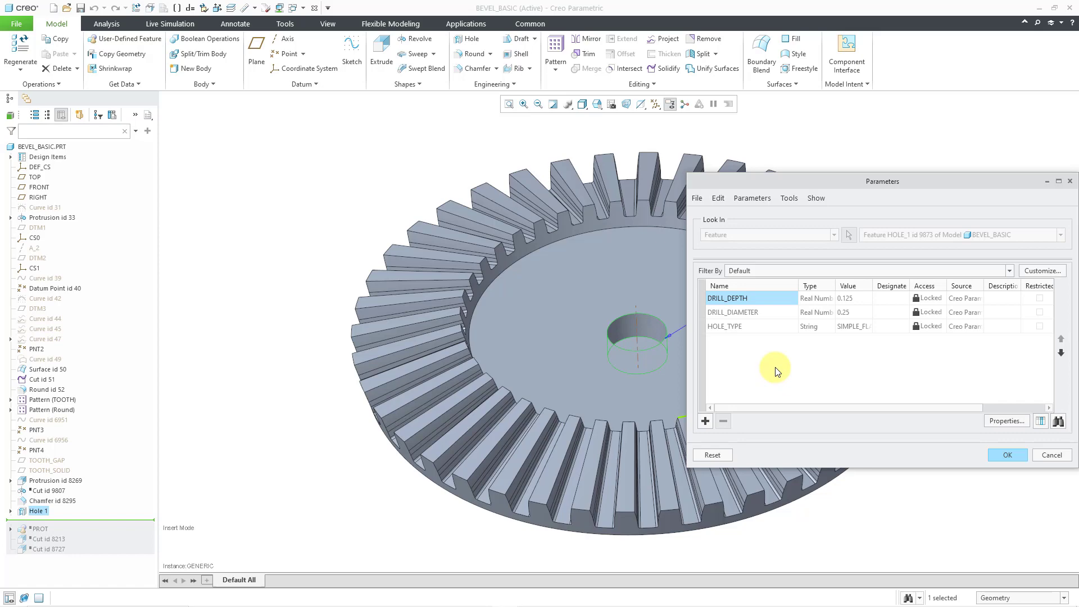
{"action": "left_click", "coordinate": [1053, 456]}
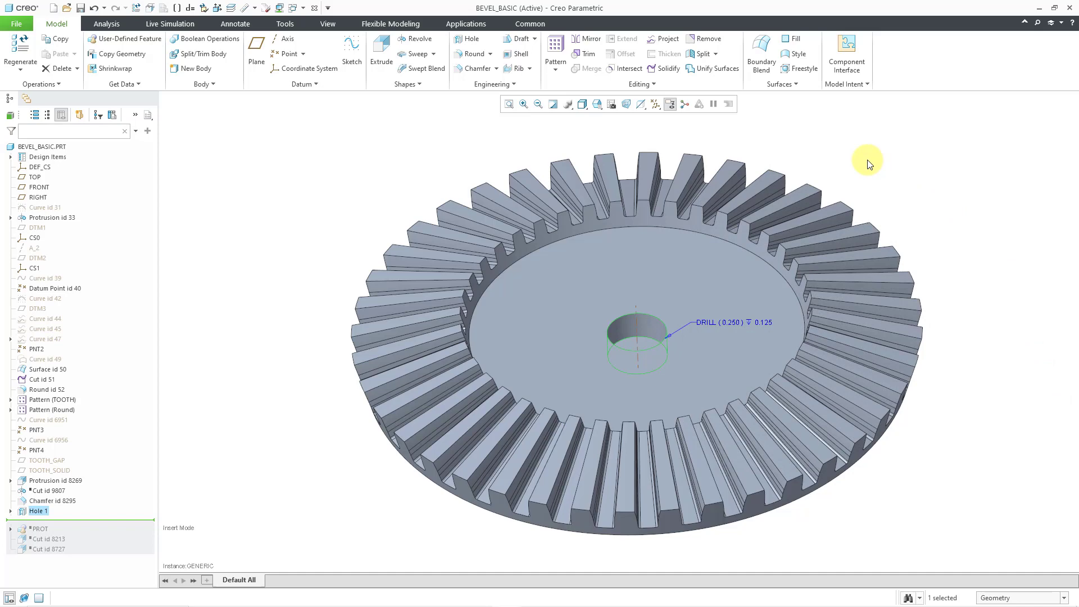
Step: Open the Annotation Plane Manager from the Annotate tab and turn on datum plane display
{"action": "left_click", "coordinate": [228, 24]}
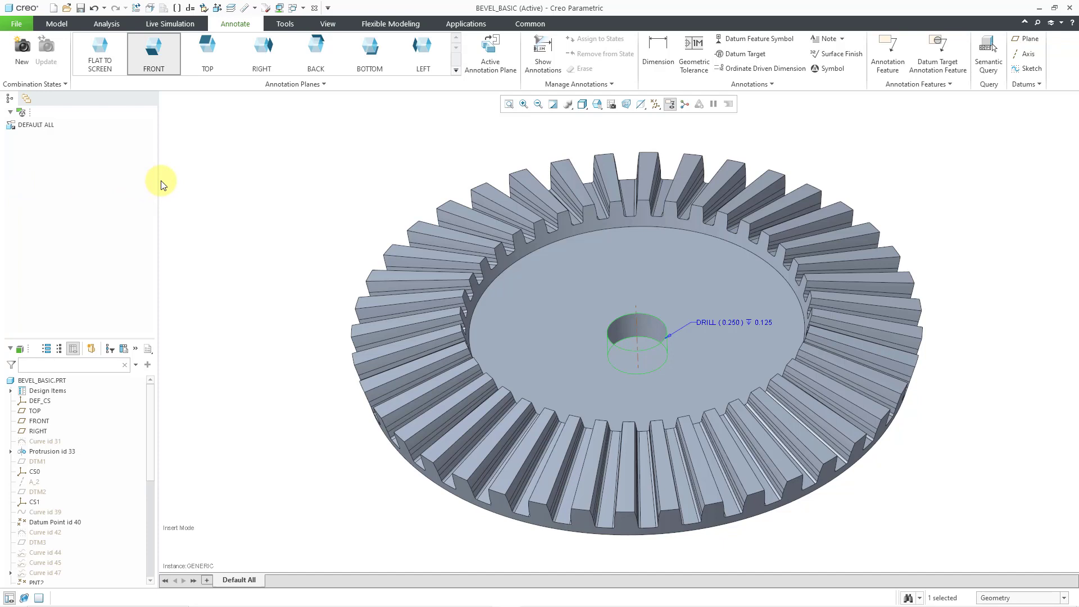
{"action": "left_click", "coordinate": [319, 86]}
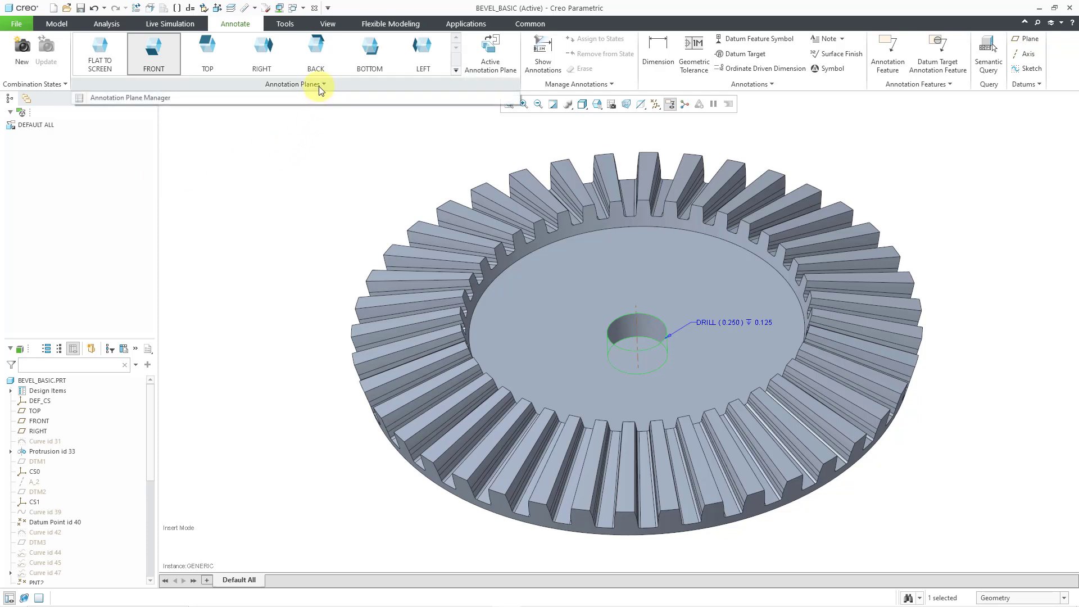
{"action": "left_click", "coordinate": [147, 100]}
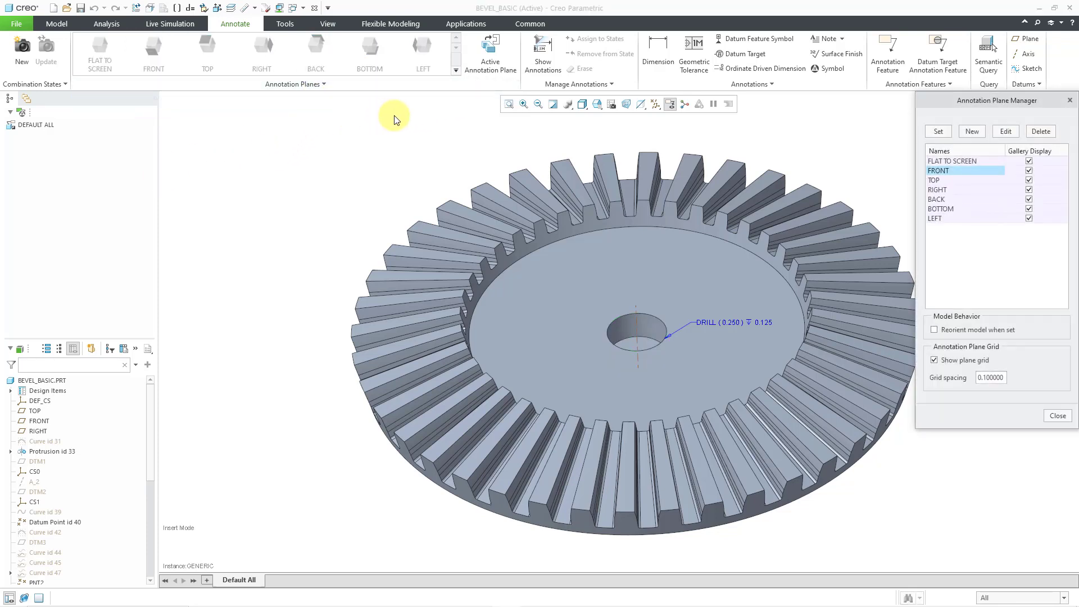
{"action": "left_click", "coordinate": [657, 105]}
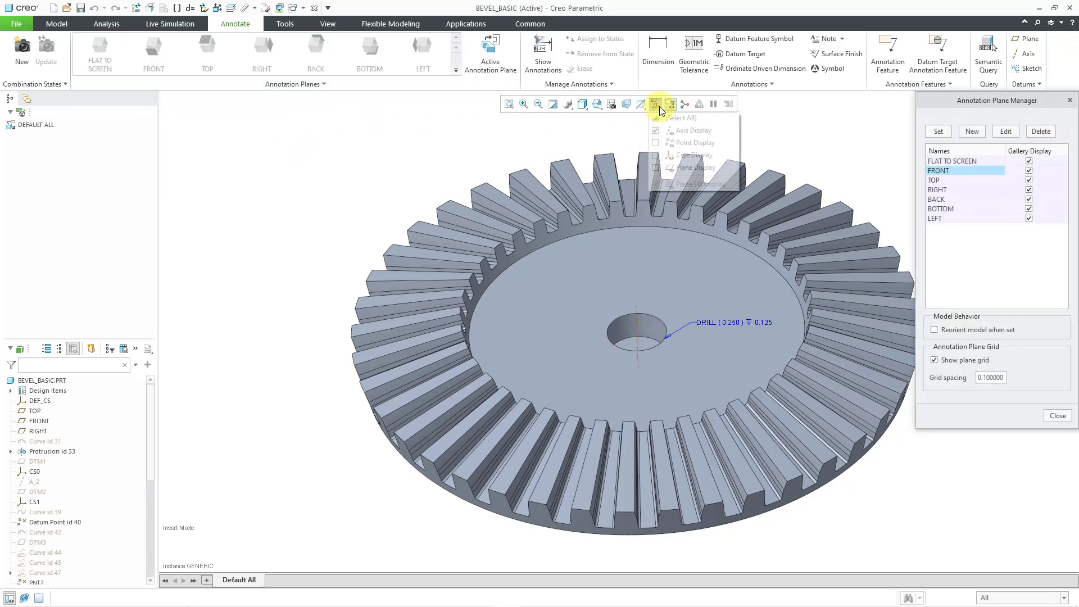
{"action": "left_click", "coordinate": [700, 168]}
{"action": "left_click", "coordinate": [859, 116]}
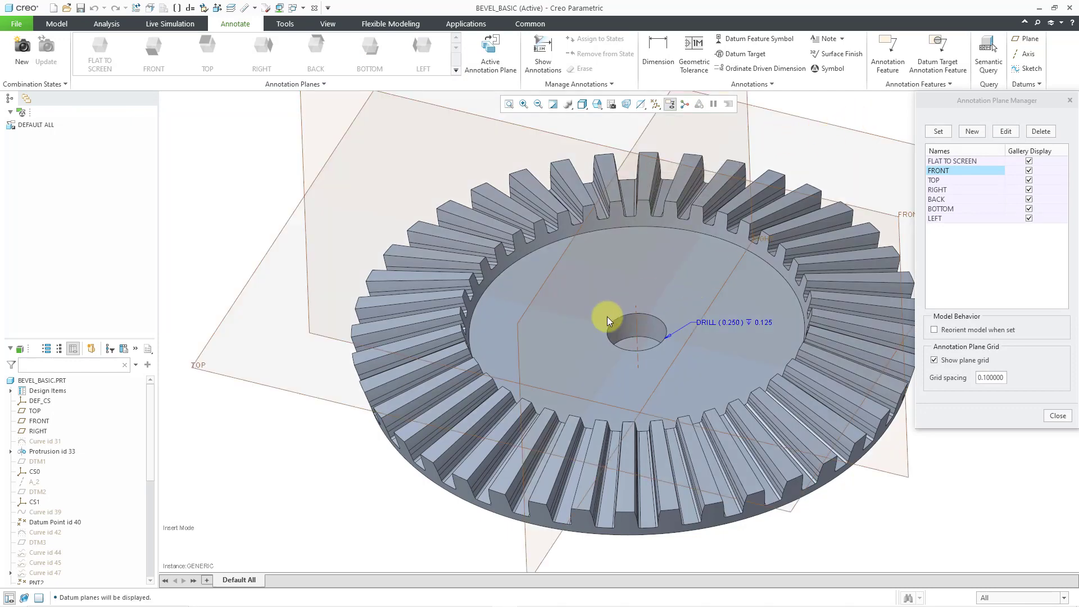
{"action": "scroll", "coordinate": [580, 332], "scroll_direction": "down", "scroll_amount": 1}
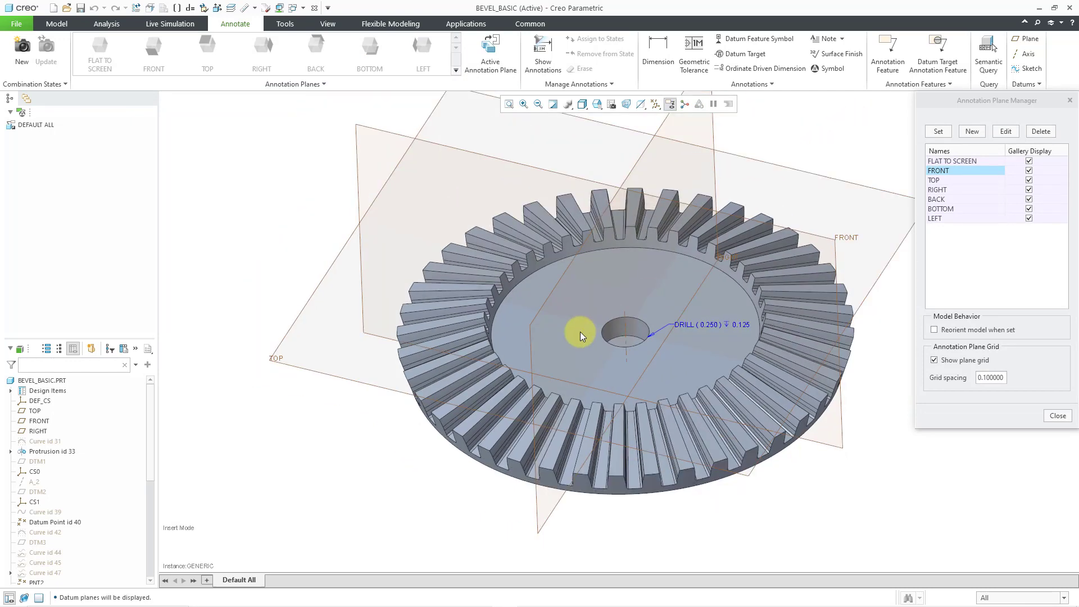
Step: Add annotation plane ANNOT_PLANE1 on datum FRONT with 90° text rotation, then close the manager
{"action": "left_click", "coordinate": [973, 131]}
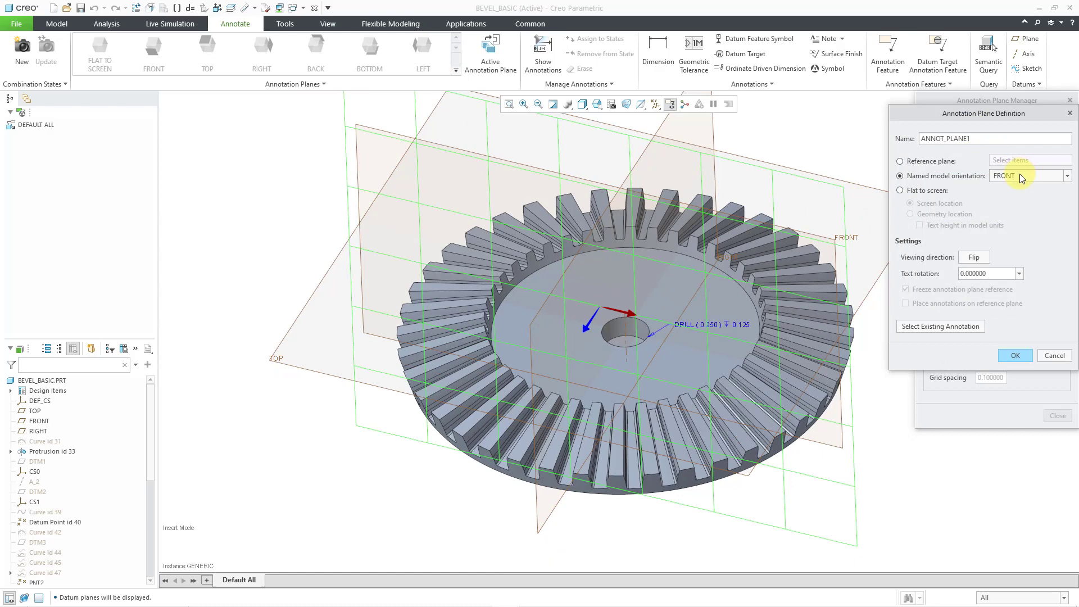
{"action": "left_click", "coordinate": [927, 162]}
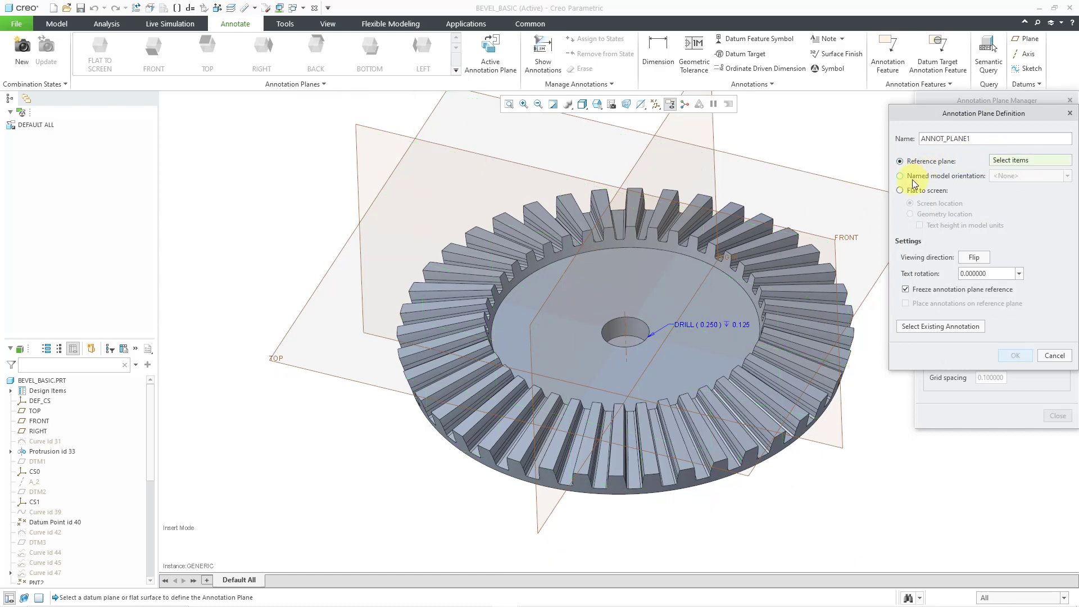
{"action": "left_click", "coordinate": [848, 235]}
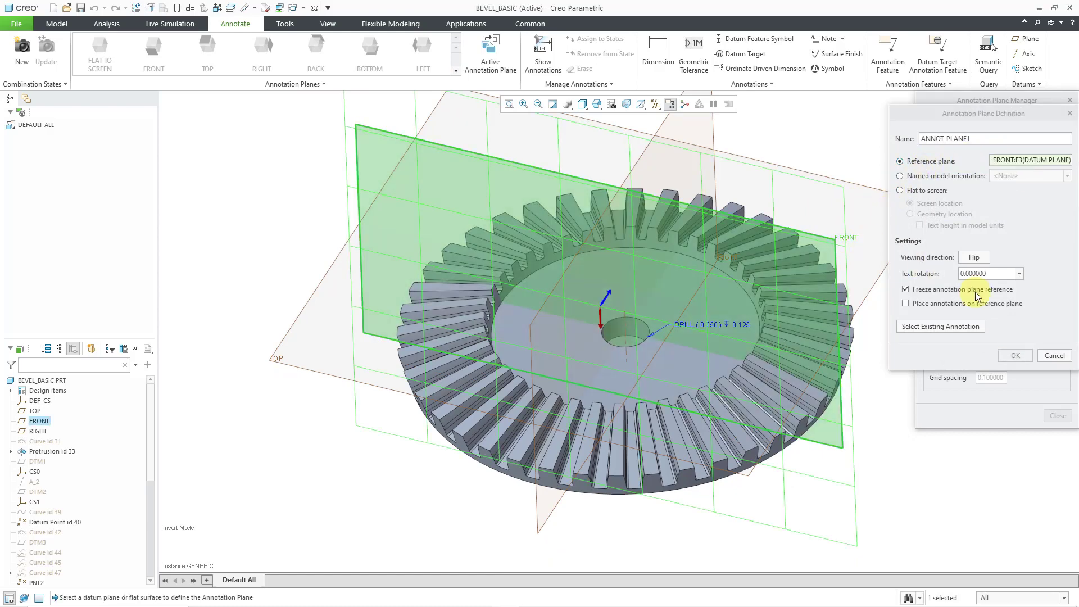
{"action": "left_click", "coordinate": [1021, 273]}
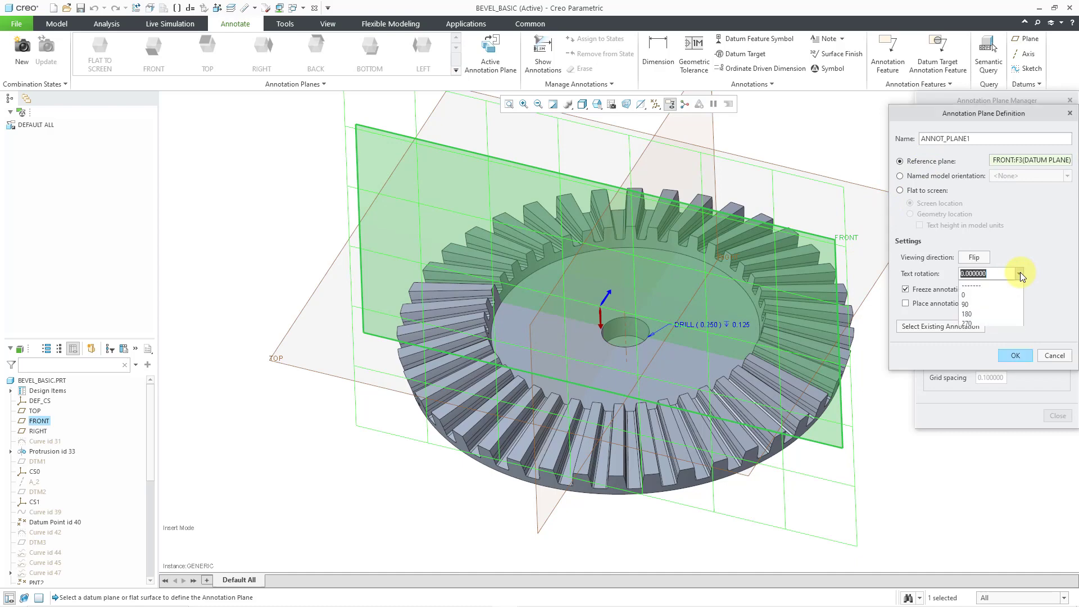
{"action": "left_click", "coordinate": [1001, 302]}
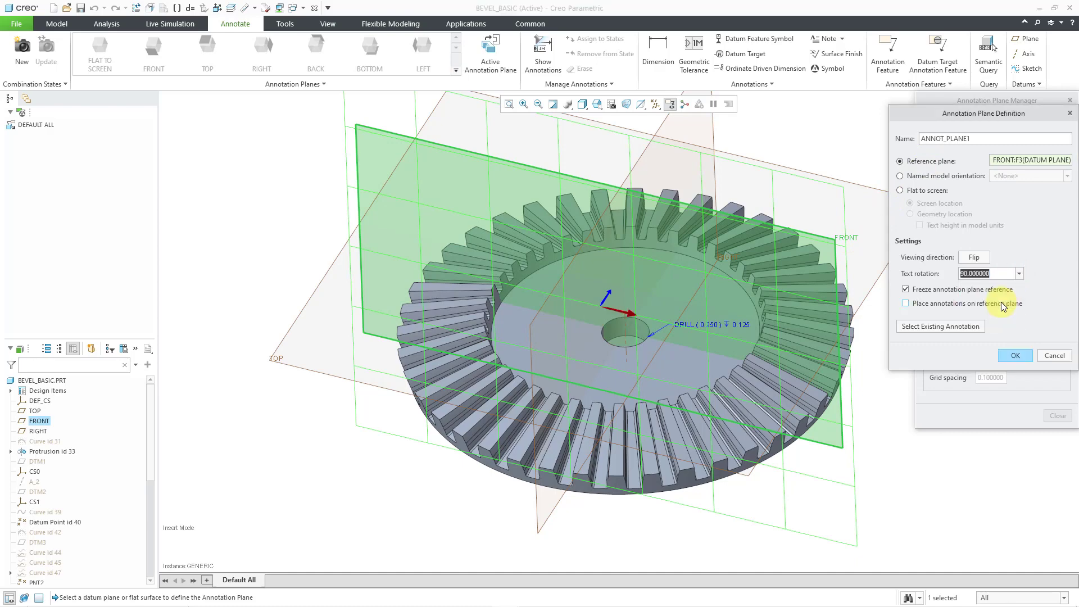
{"action": "left_click", "coordinate": [1016, 355]}
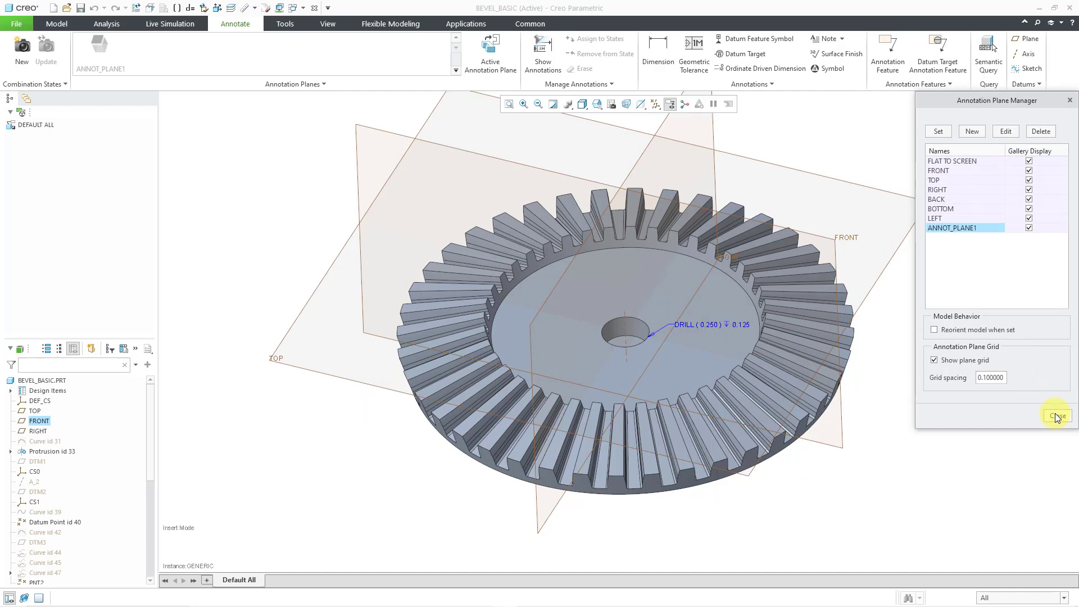
{"action": "left_click", "coordinate": [1057, 417]}
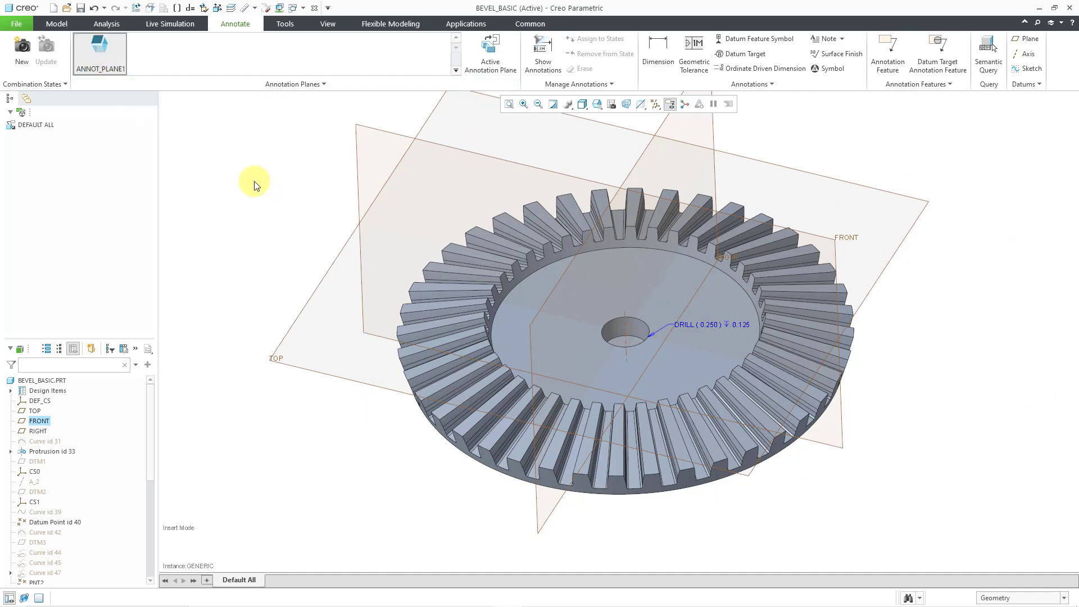
Step: Hide the datum planes and datum axes
{"action": "left_click", "coordinate": [656, 105]}
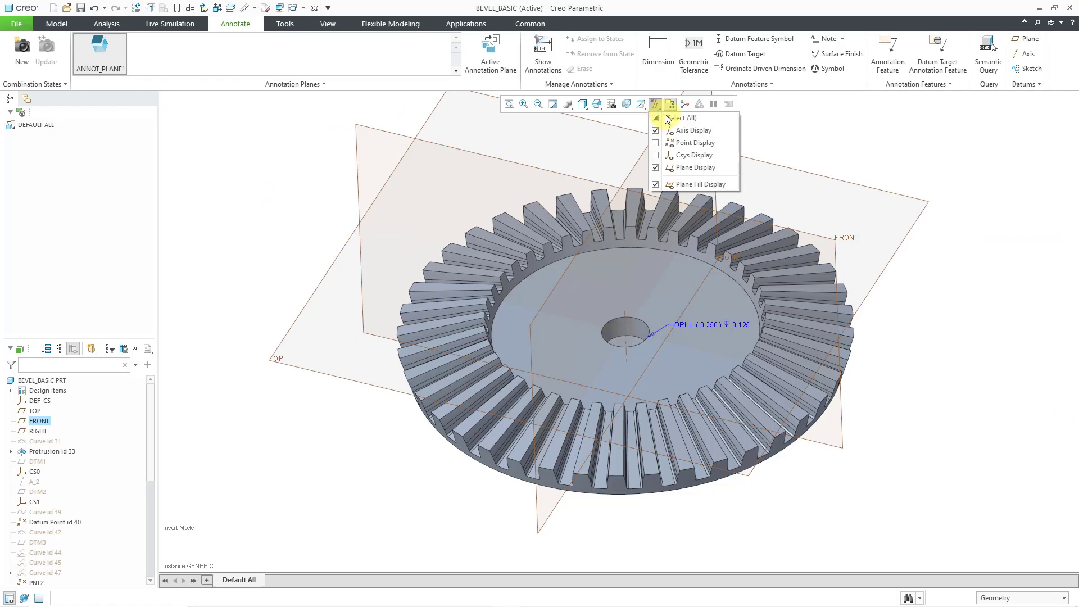
{"action": "left_click", "coordinate": [696, 168]}
{"action": "left_click", "coordinate": [693, 130]}
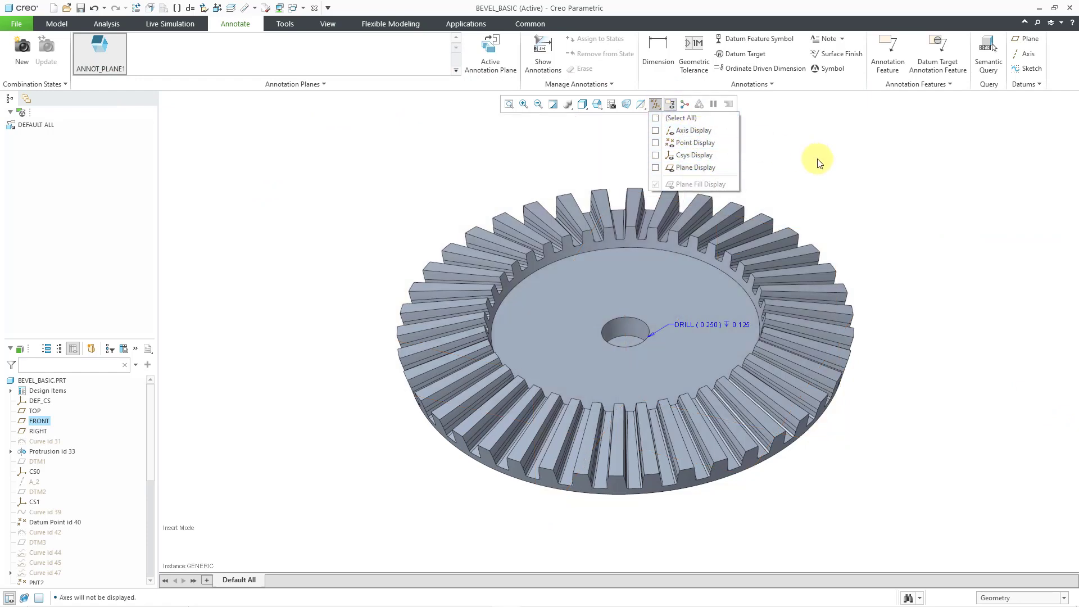
Step: Move the DRILL note onto the active annotation plane and drag it above the gear
{"action": "left_click", "coordinate": [717, 324]}
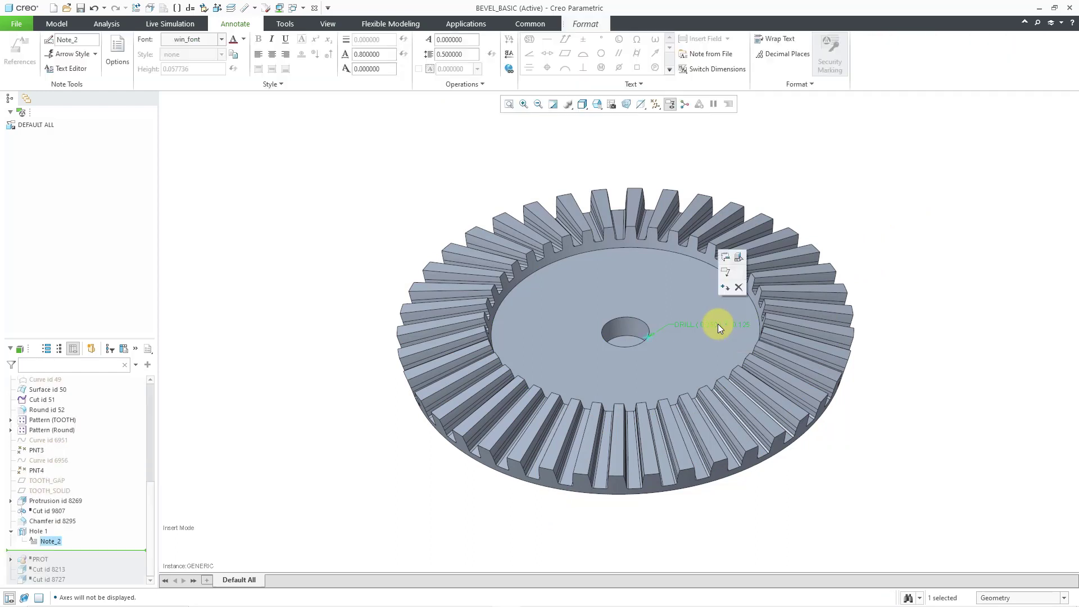
{"action": "left_click", "coordinate": [725, 288]}
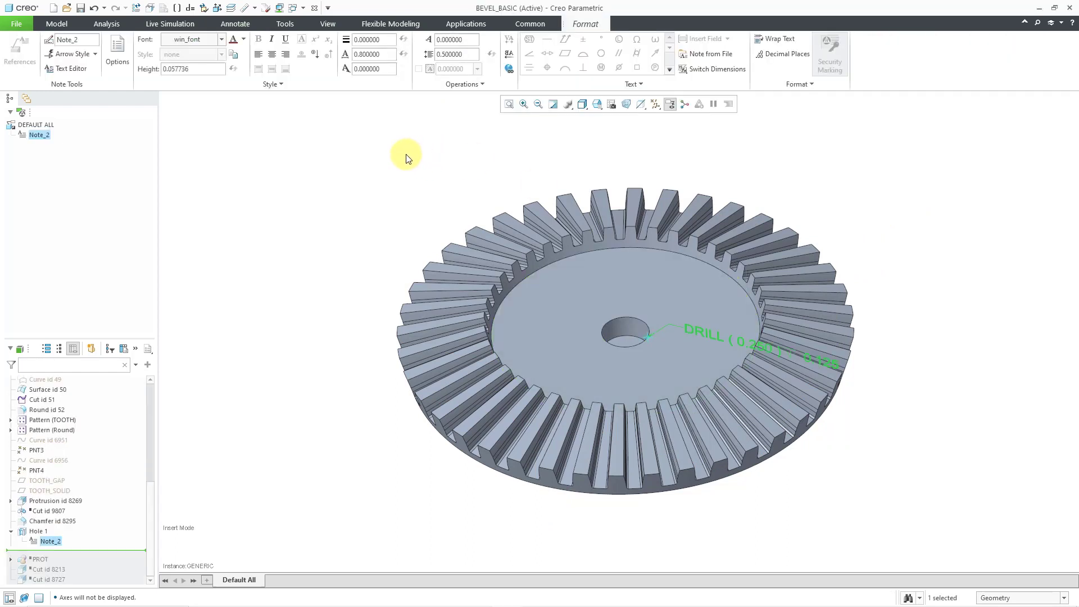
{"action": "left_click", "coordinate": [406, 154]}
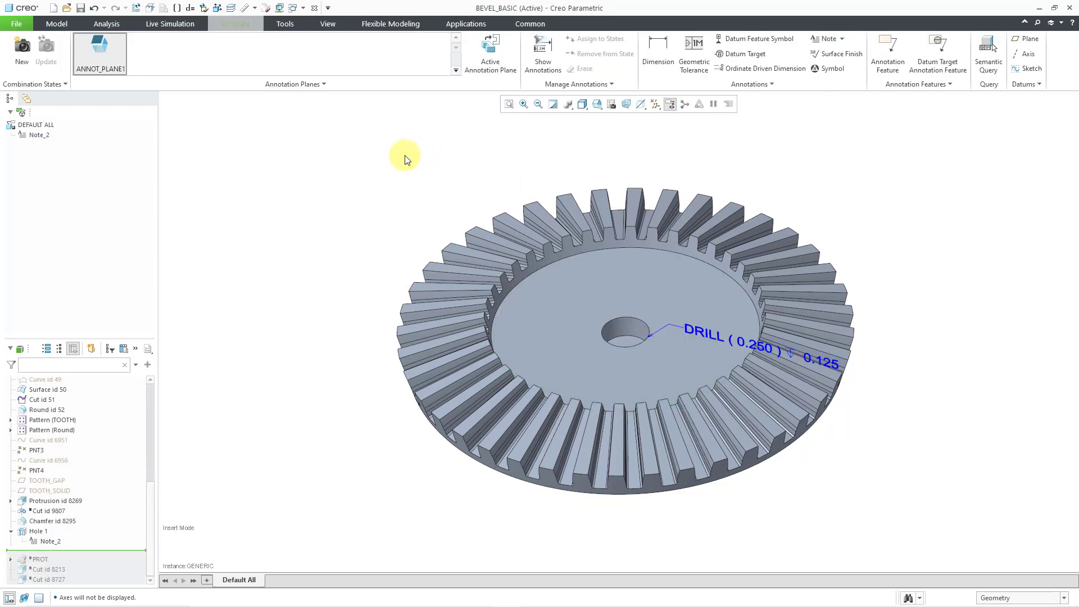
{"action": "left_click", "coordinate": [718, 341]}
{"action": "left_click_drag", "start_coordinate": [730, 316], "coordinate": [766, 168]}
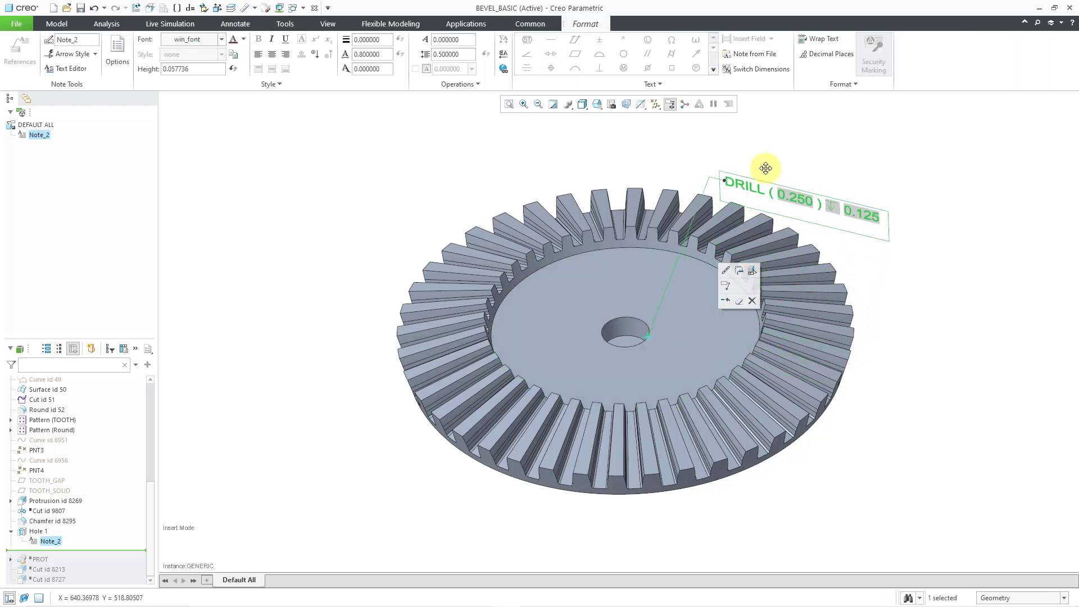
{"action": "left_click", "coordinate": [905, 295]}
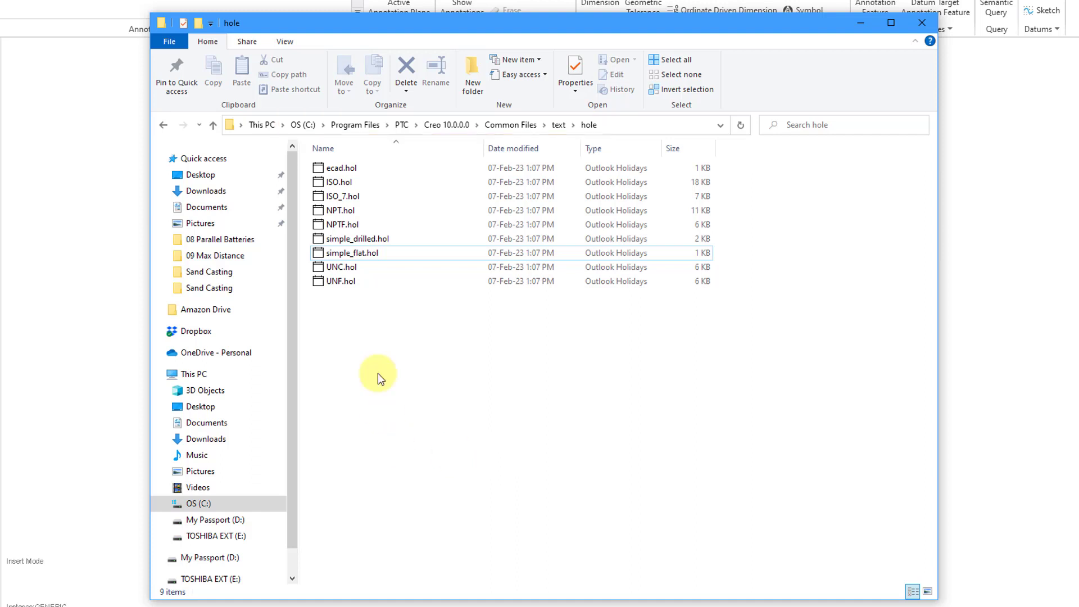
{"action": "left_click", "coordinate": [371, 239]}
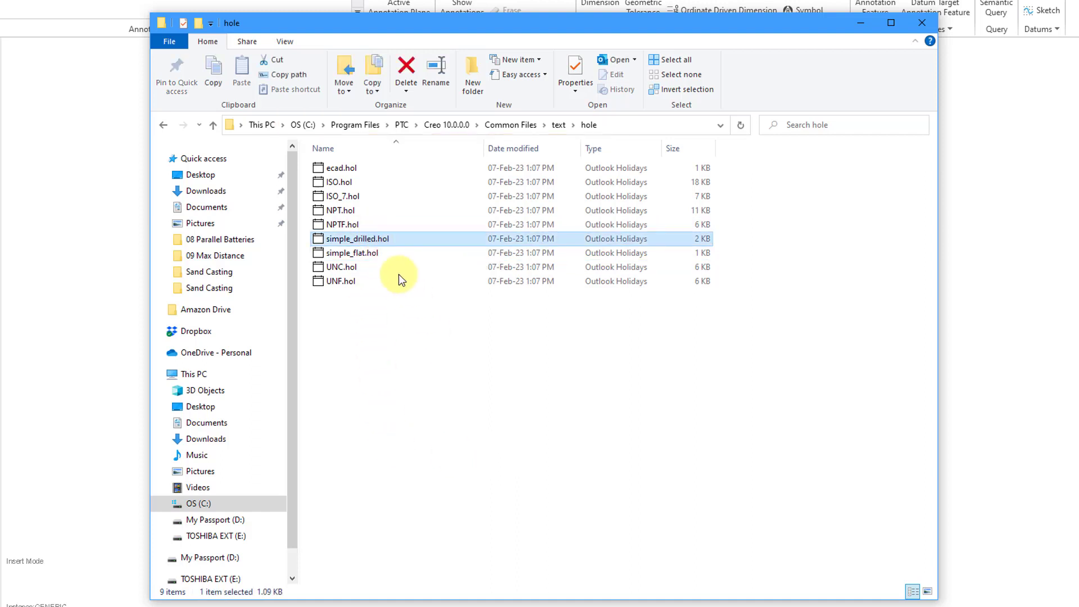
{"action": "left_click", "coordinate": [360, 254]}
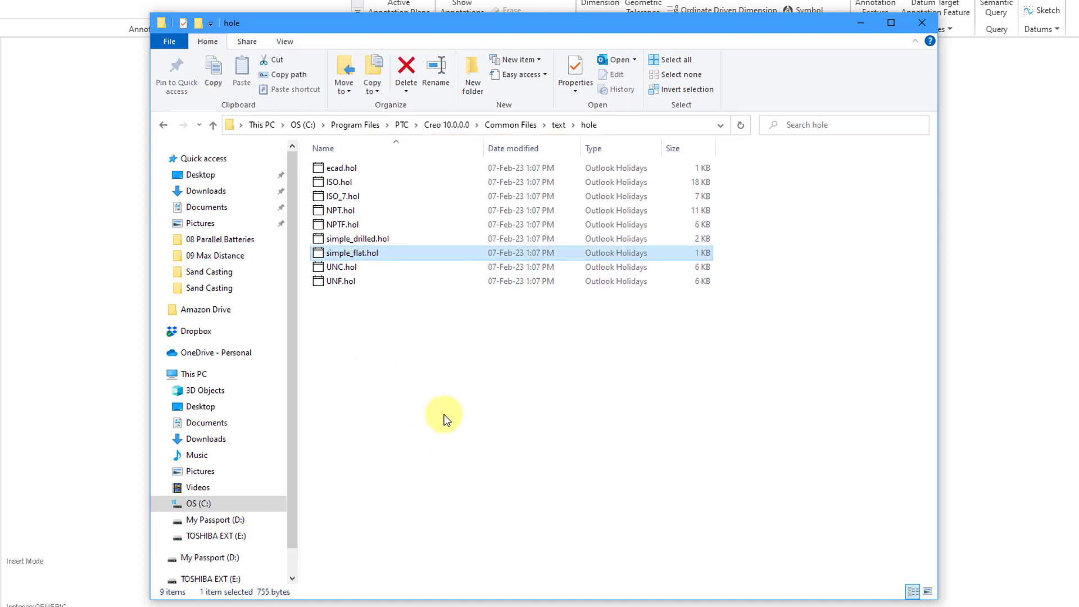